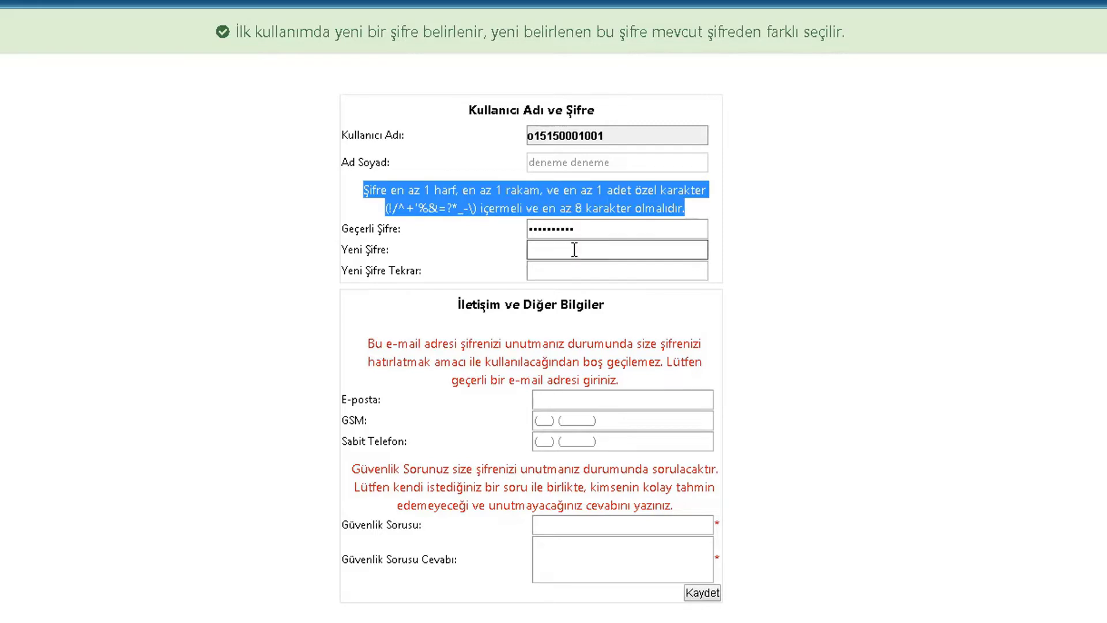
Enter and repeat a new password, then fill in the contact e-mail and mobile number
{"action": "left_click", "coordinate": [574, 249]}
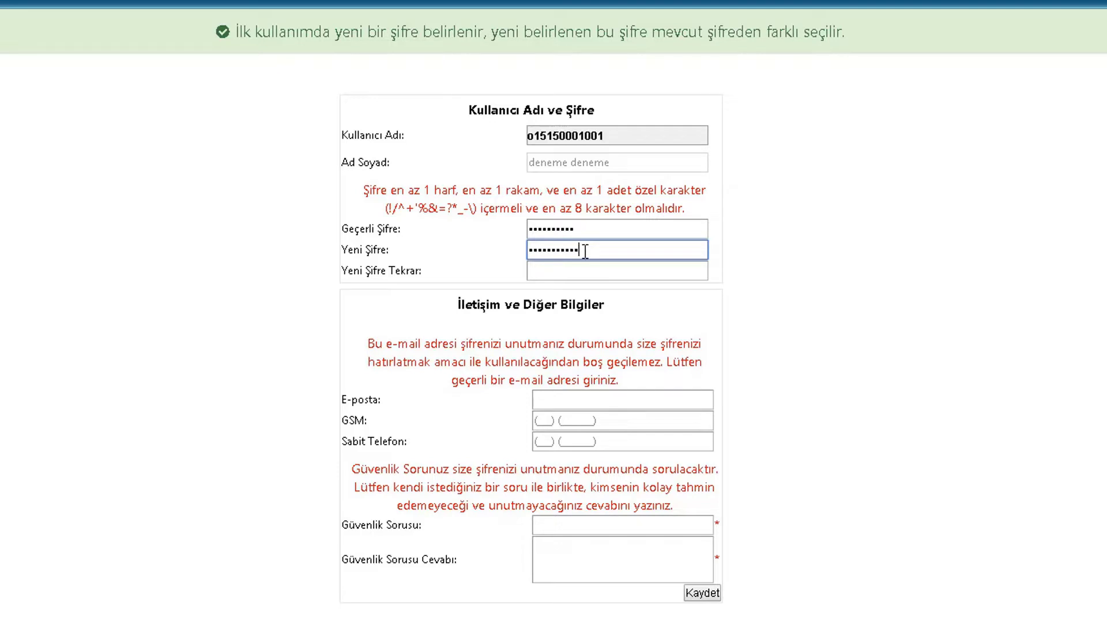
{"action": "left_click", "coordinate": [592, 271]}
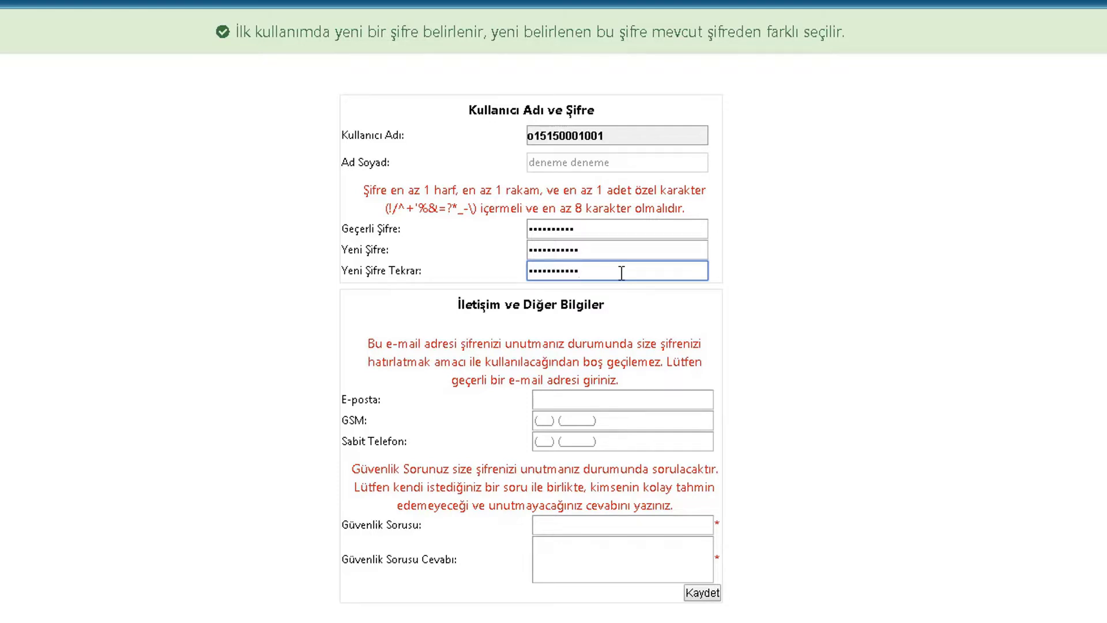
{"action": "left_click", "coordinate": [614, 404]}
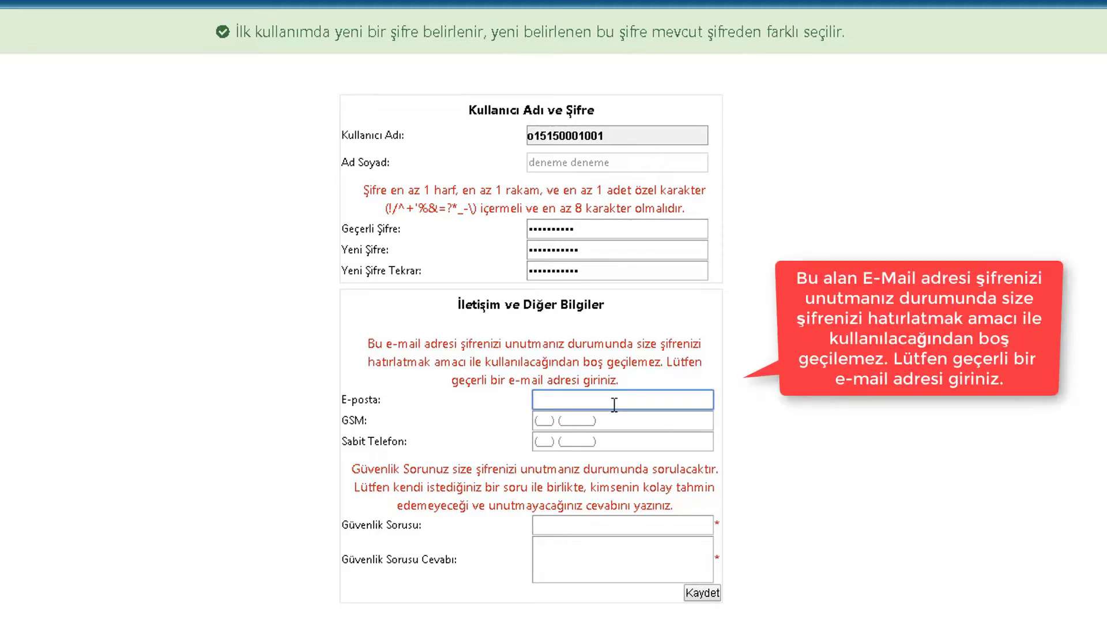
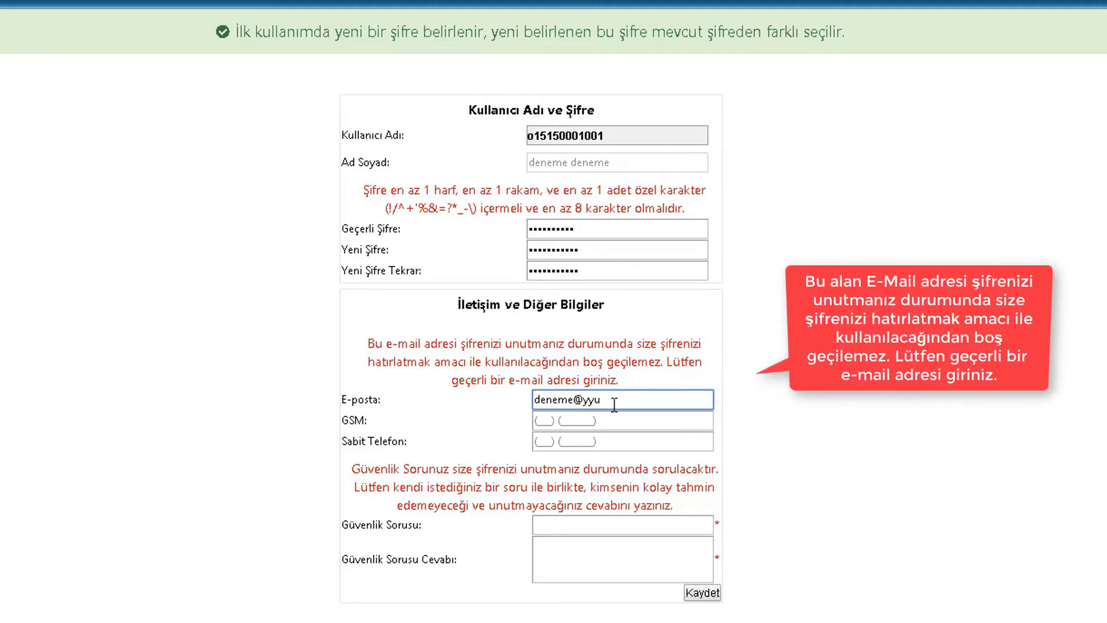
{"action": "key", "text": "Tab"}
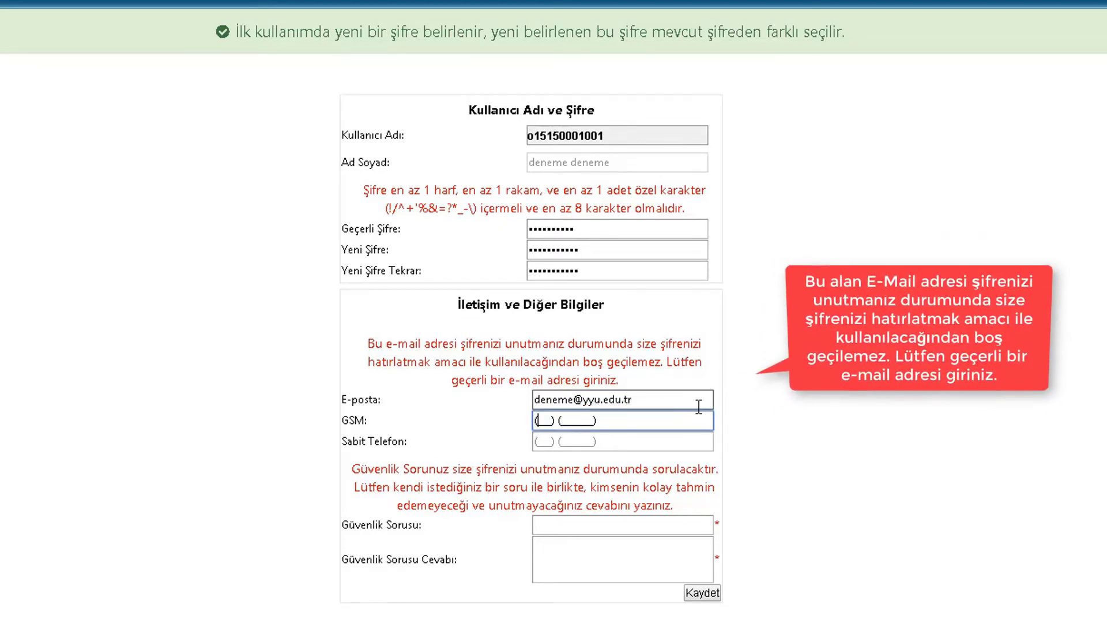
{"action": "type", "text": "666) (6666666)"}
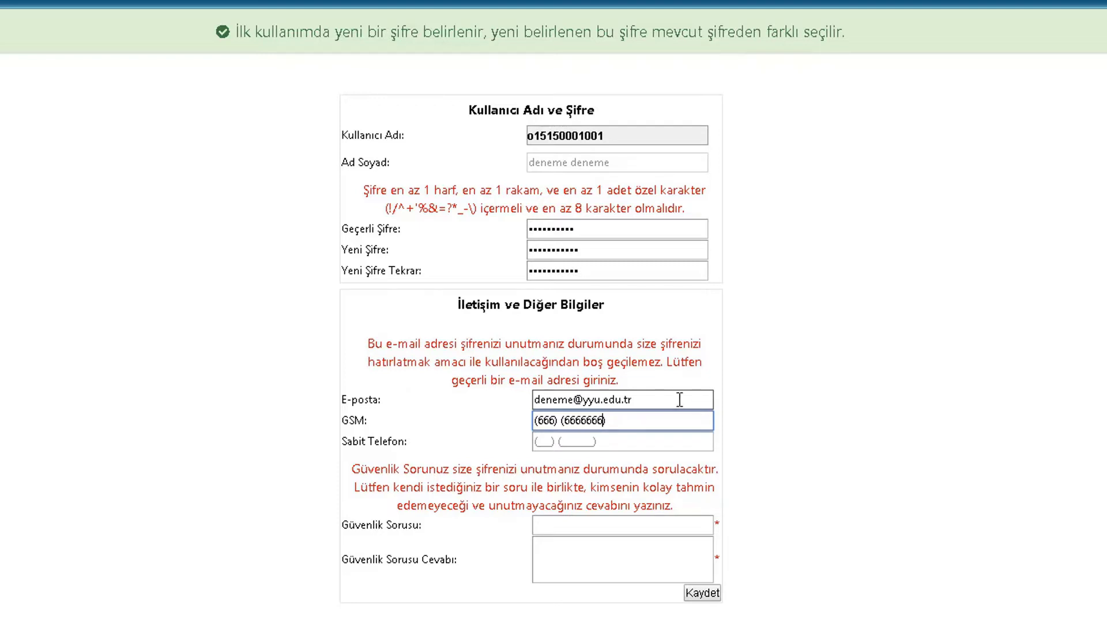
Set the security question 'En Sevdiğim Renk' with its answer and save the profile
{"action": "left_click", "coordinate": [604, 525]}
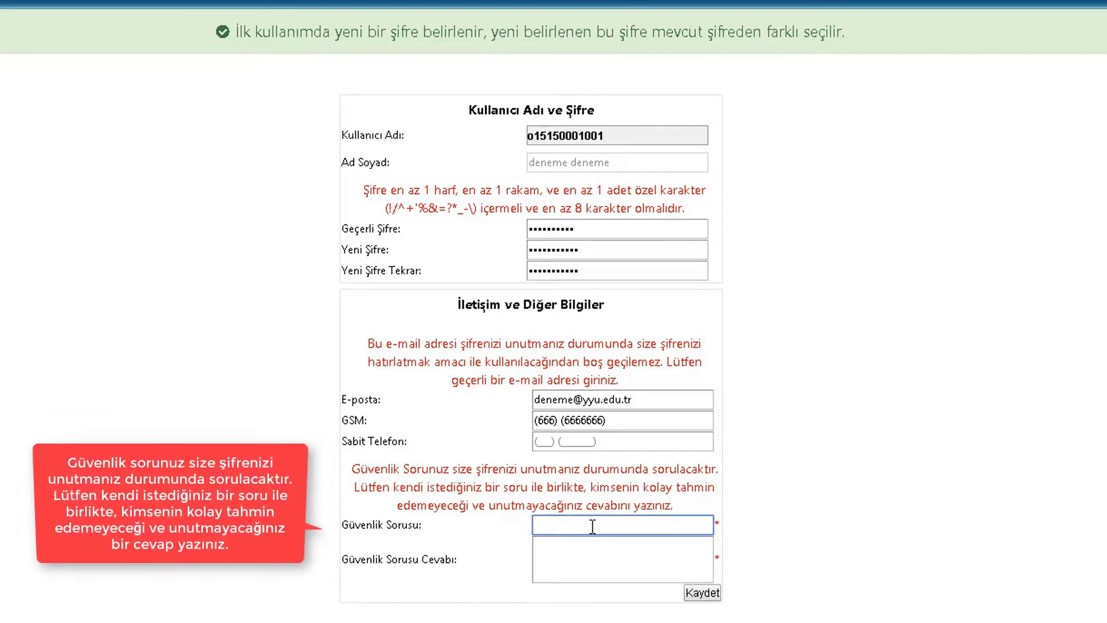
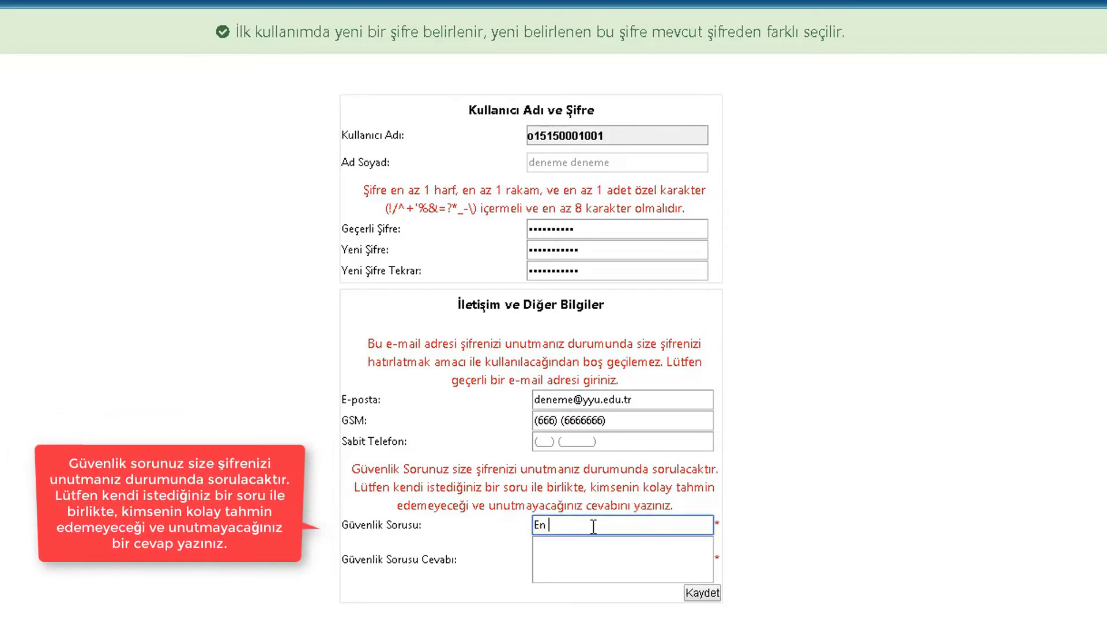
{"action": "left_click", "coordinate": [601, 556]}
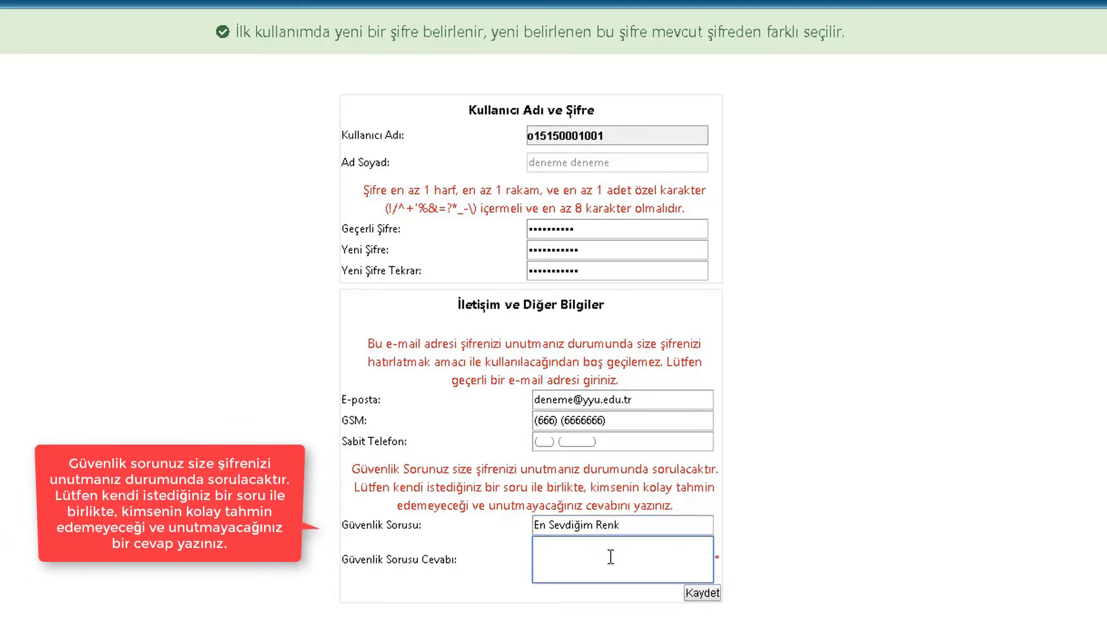
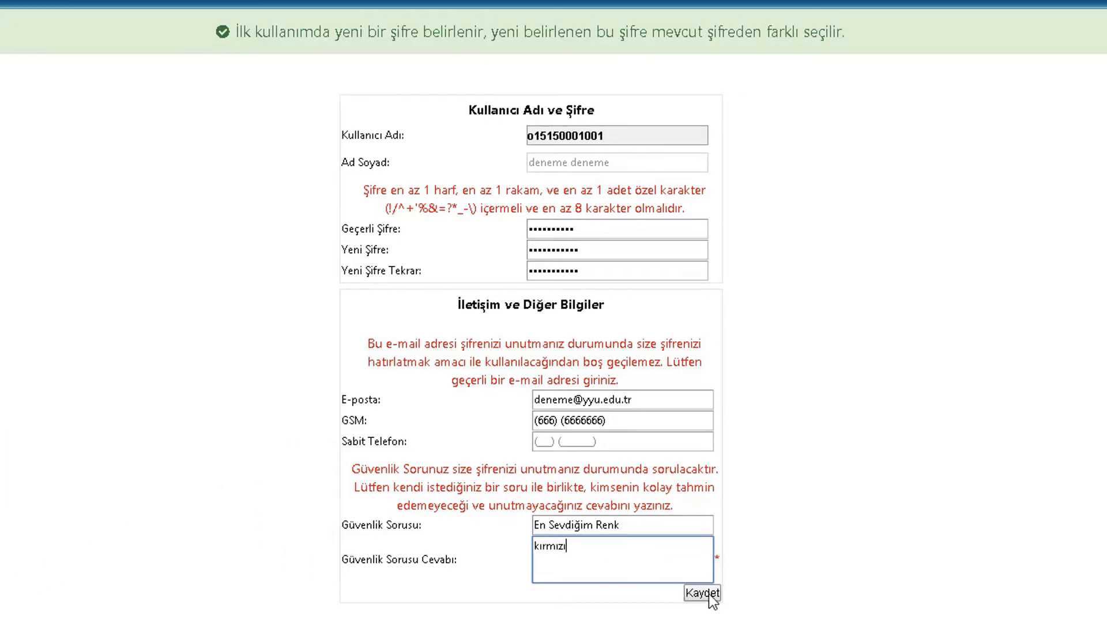
{"action": "left_click", "coordinate": [710, 600]}
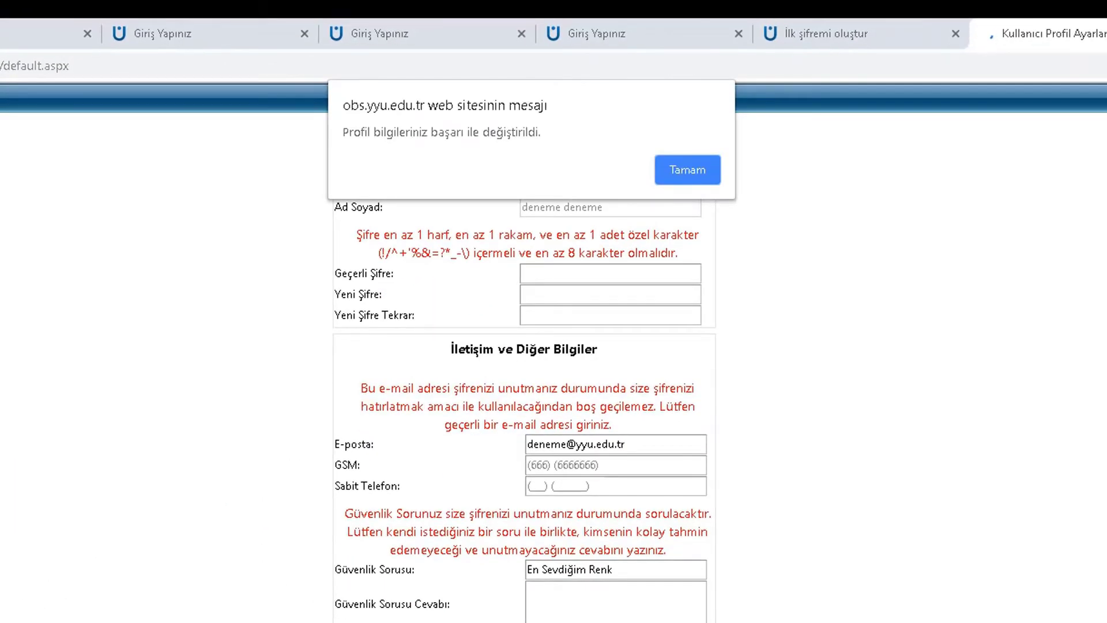
Dismiss the save confirmation, review the Profil Bilgilerim form, and go back to the dashboard
{"action": "left_click_drag", "start_coordinate": [559, 135], "coordinate": [345, 134]}
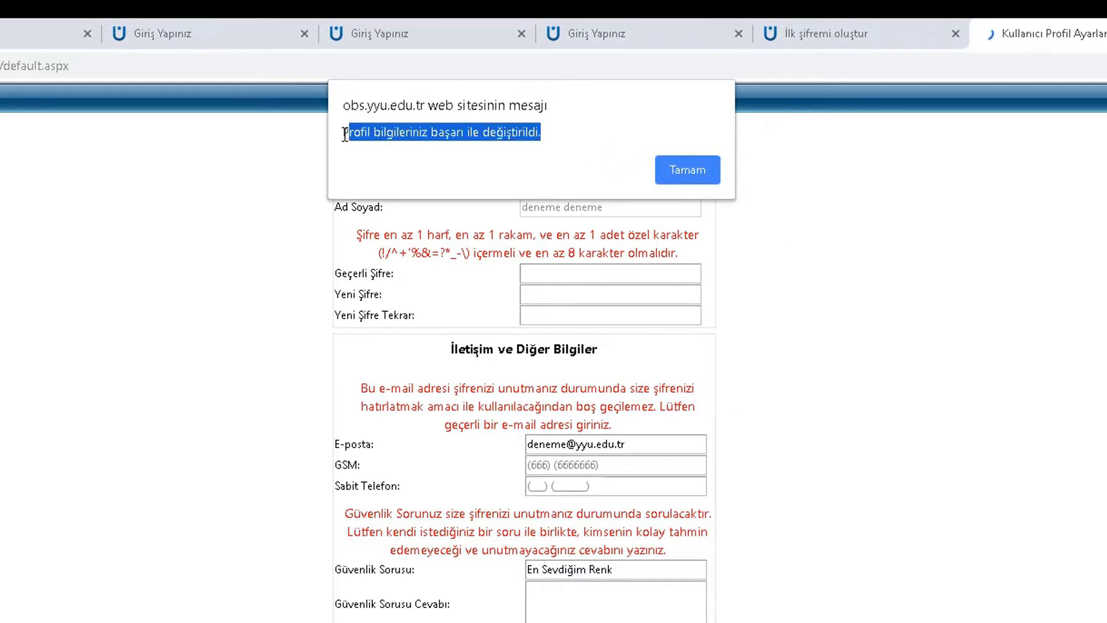
{"action": "left_click", "coordinate": [687, 172]}
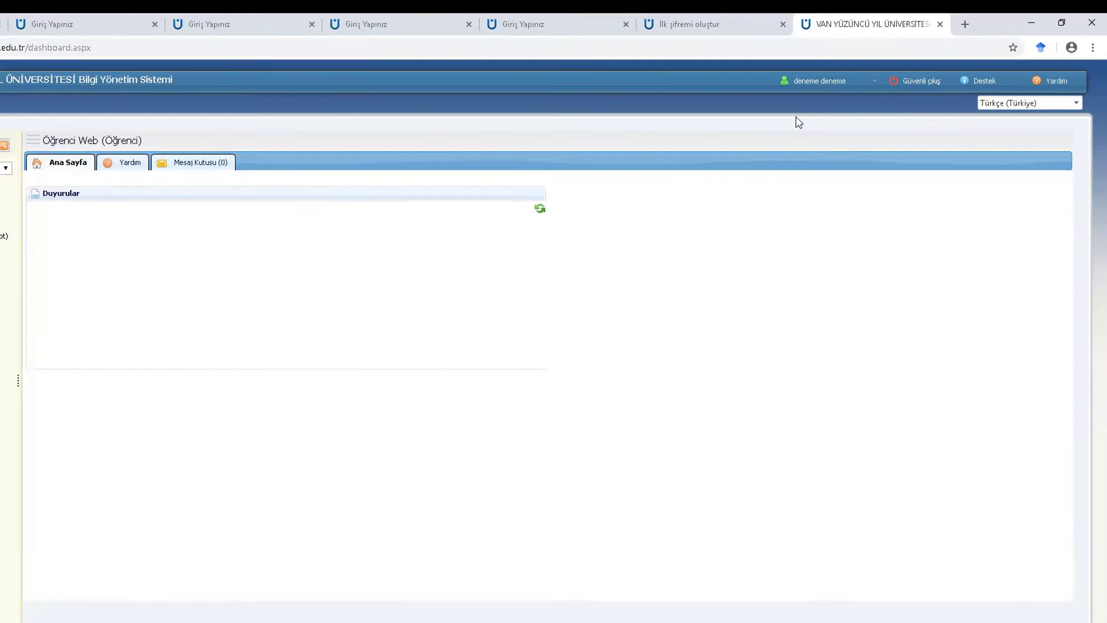
{"action": "left_click", "coordinate": [855, 70]}
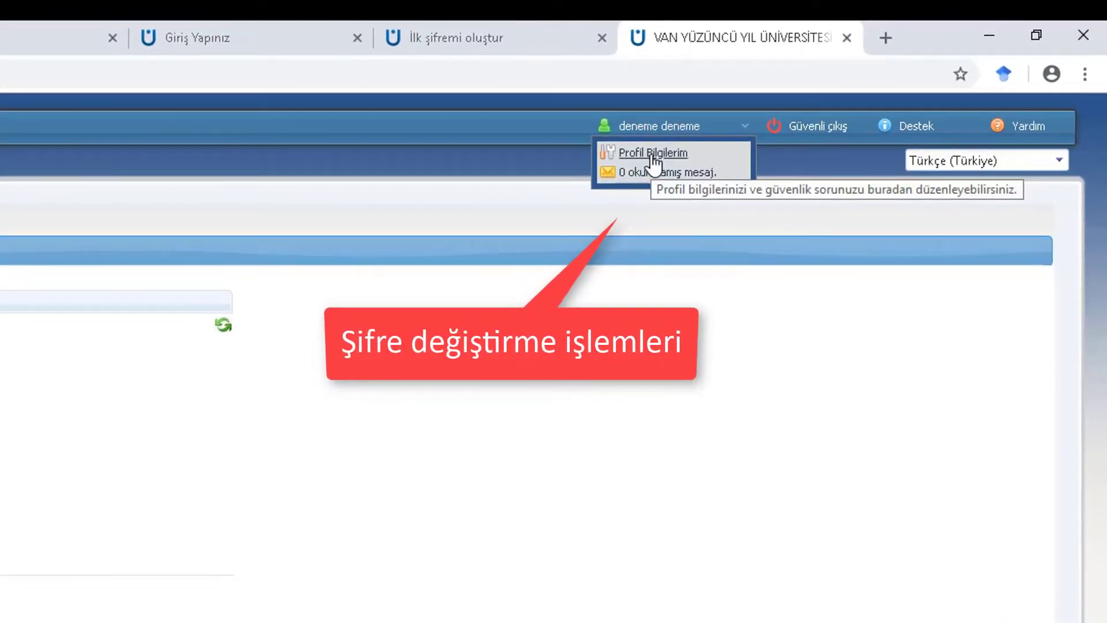
{"action": "left_click", "coordinate": [653, 164]}
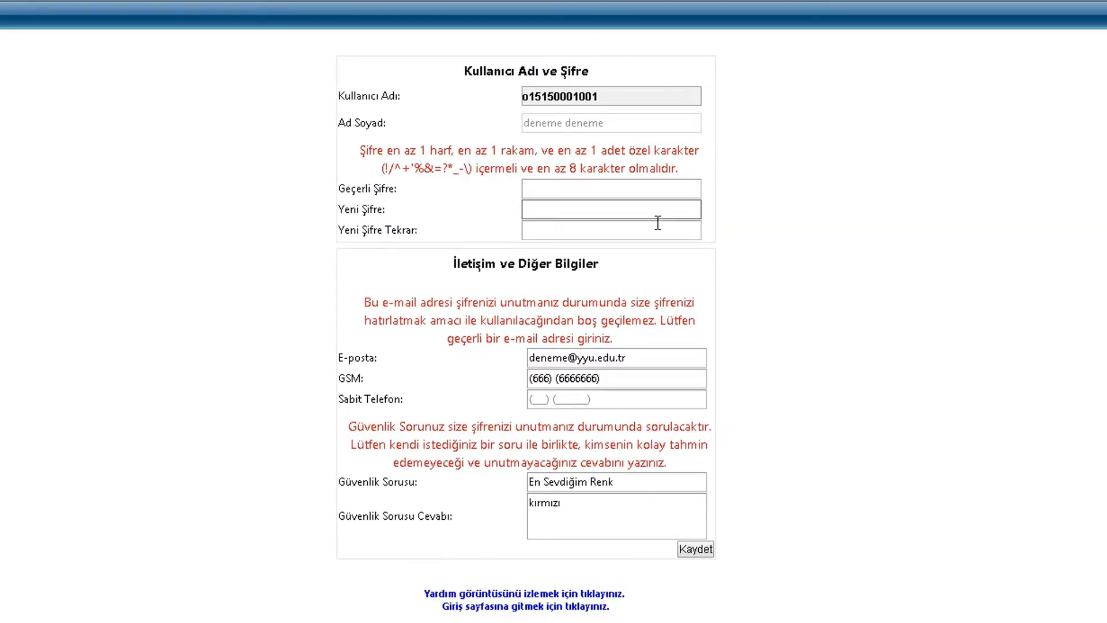
{"action": "left_click", "coordinate": [674, 399]}
{"action": "left_click", "coordinate": [284, 126]}
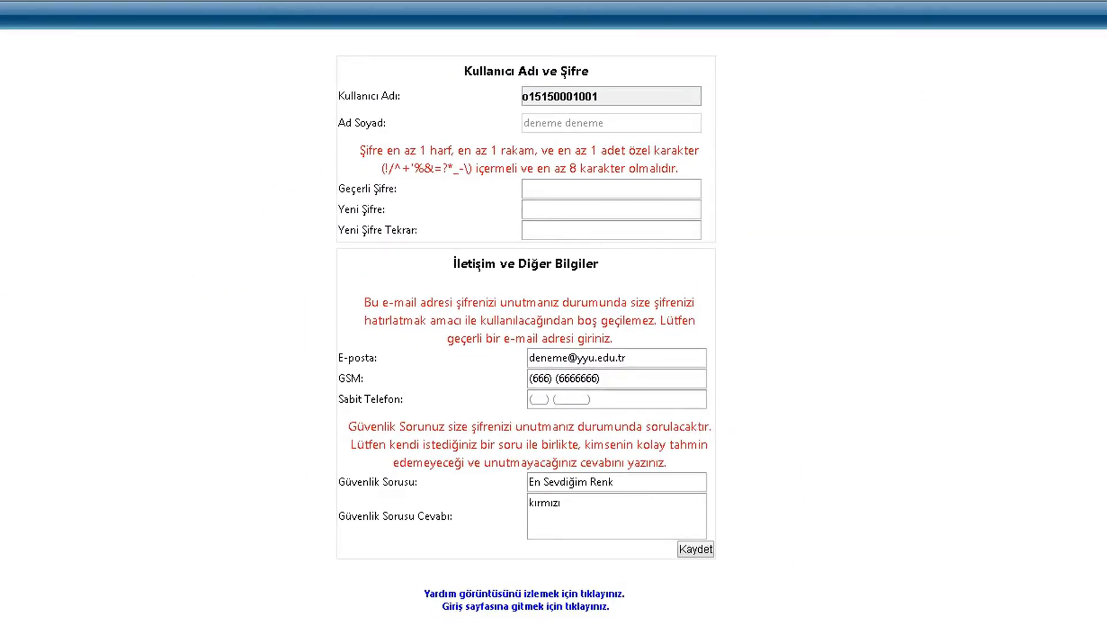
{"action": "left_click", "coordinate": [11, 41]}
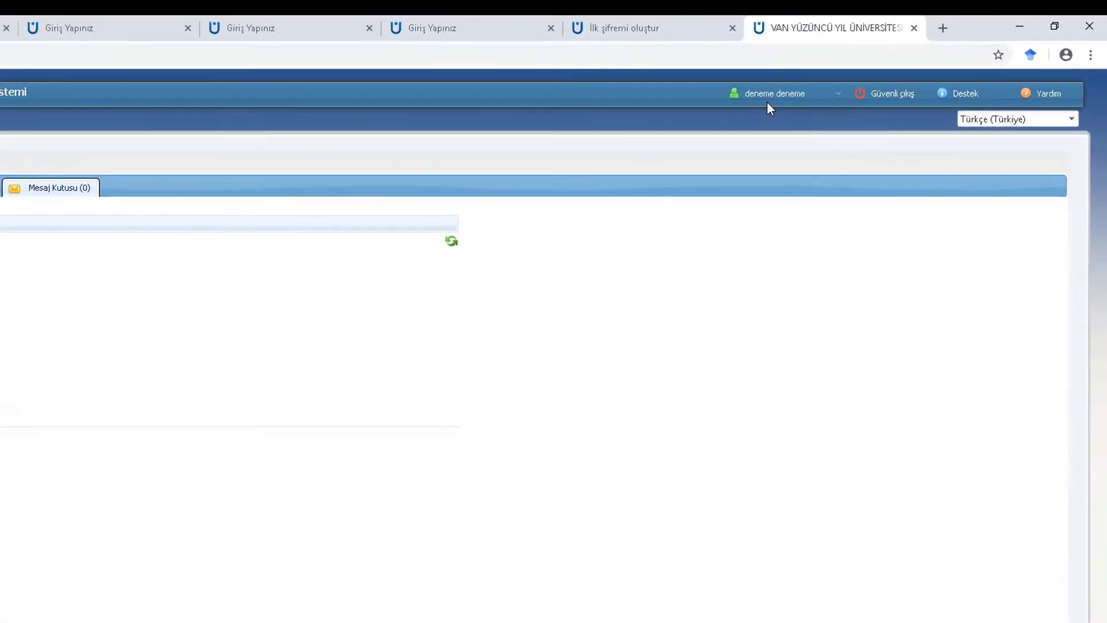
Open Mesaj Kutusu and check the Giden, Silinen and Gelen Mesajlar folders, all empty
{"action": "left_click", "coordinate": [854, 72]}
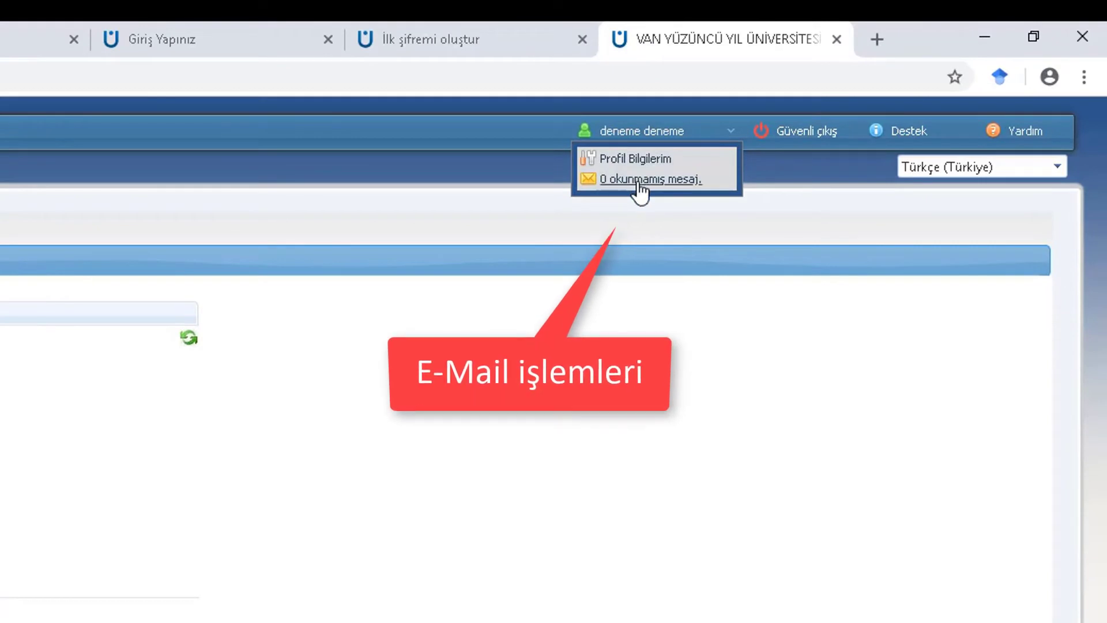
{"action": "left_click", "coordinate": [637, 183]}
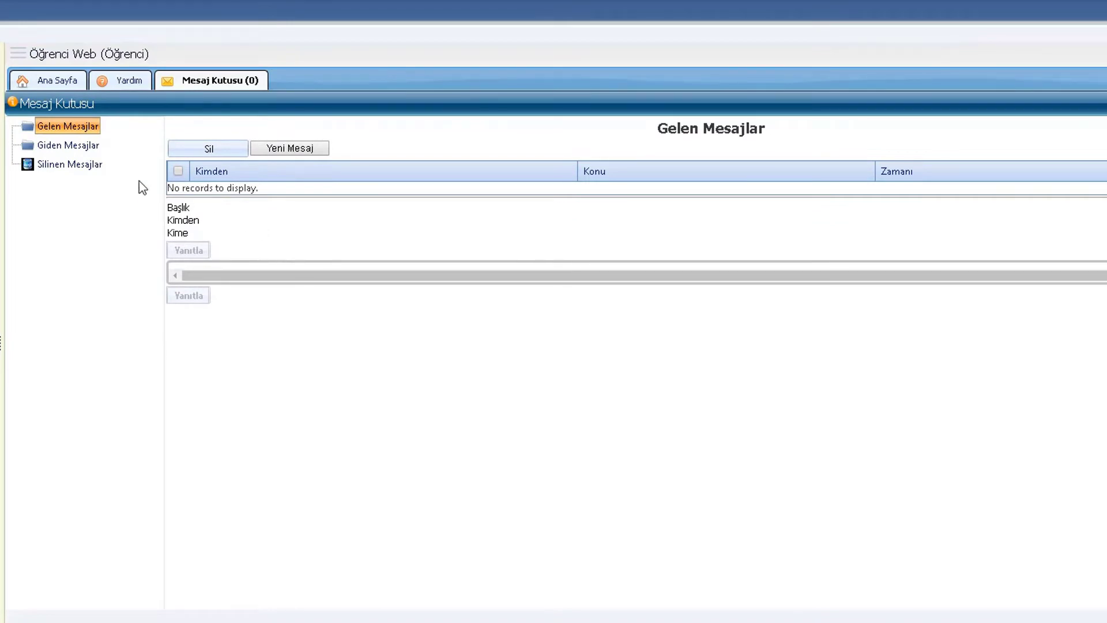
{"action": "left_click", "coordinate": [79, 154]}
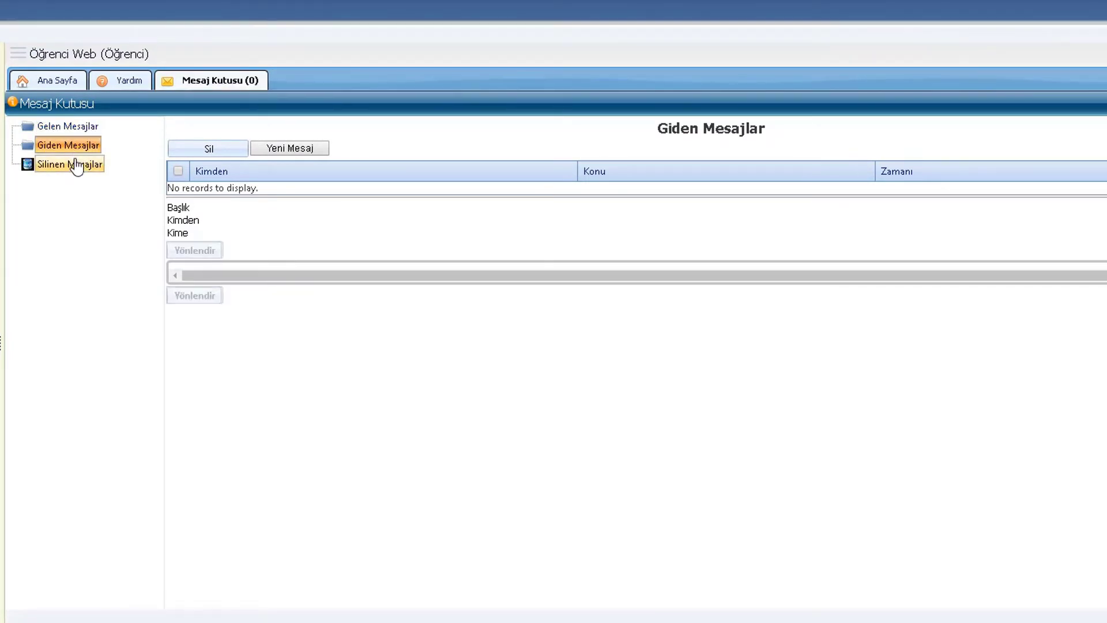
{"action": "left_click", "coordinate": [73, 166]}
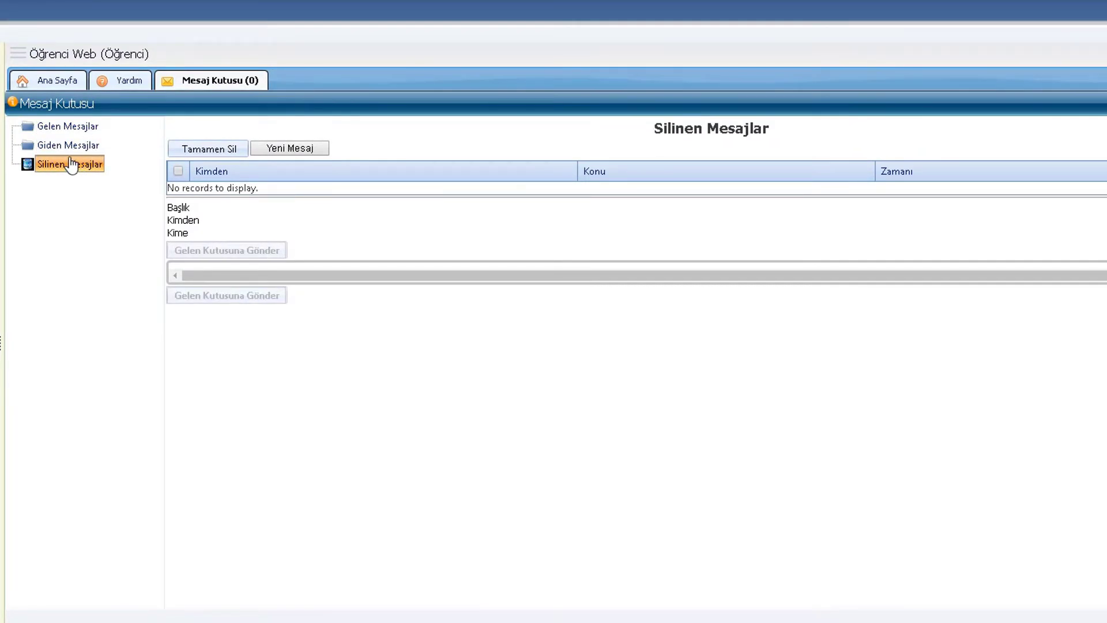
{"action": "left_click", "coordinate": [73, 128]}
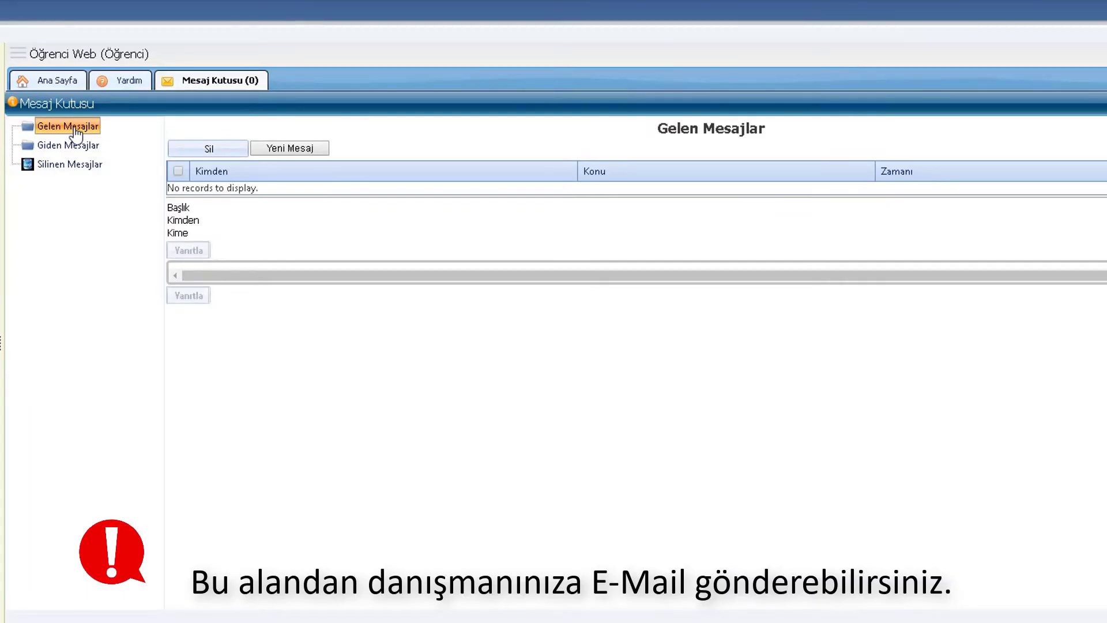
Start a new message and pick the advisor from the Danışmanım group as recipient
{"action": "left_click", "coordinate": [294, 149]}
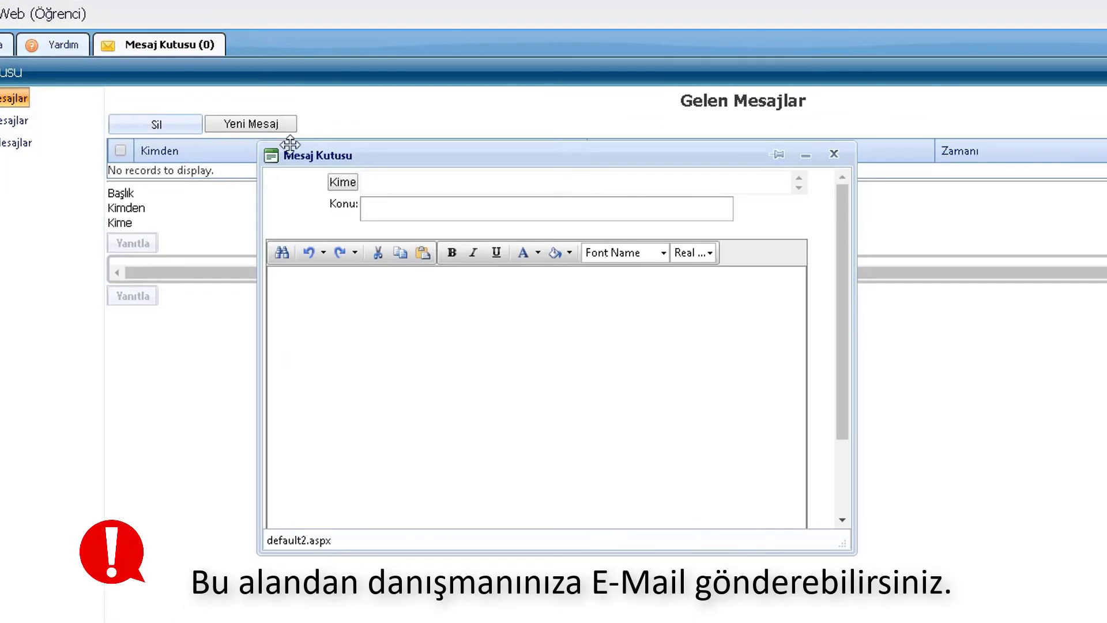
{"action": "left_click", "coordinate": [342, 182]}
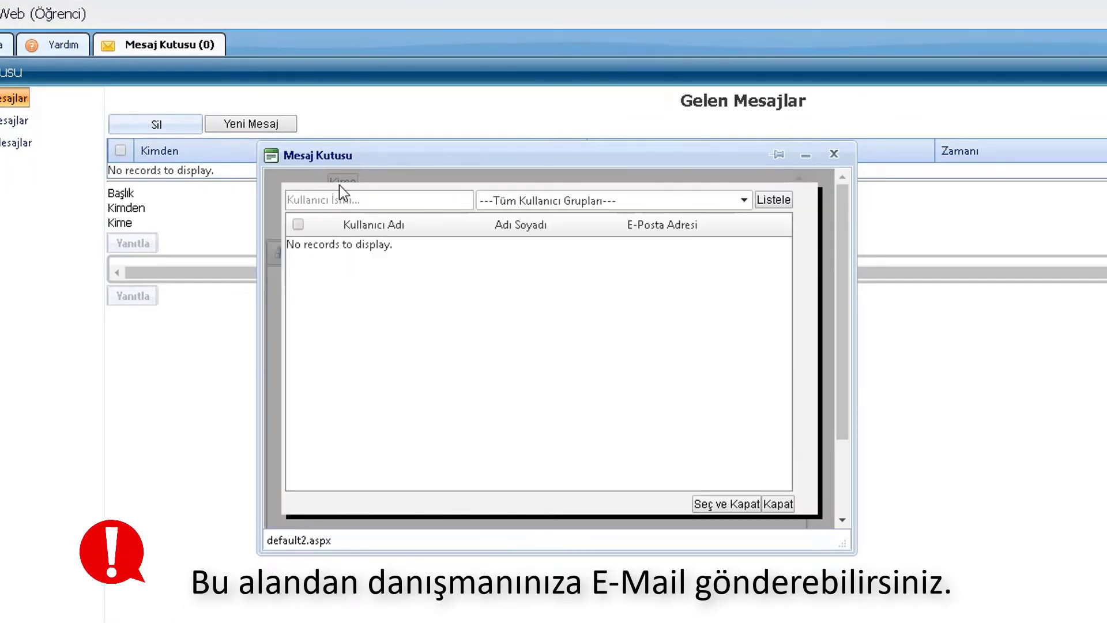
{"action": "left_click", "coordinate": [628, 206]}
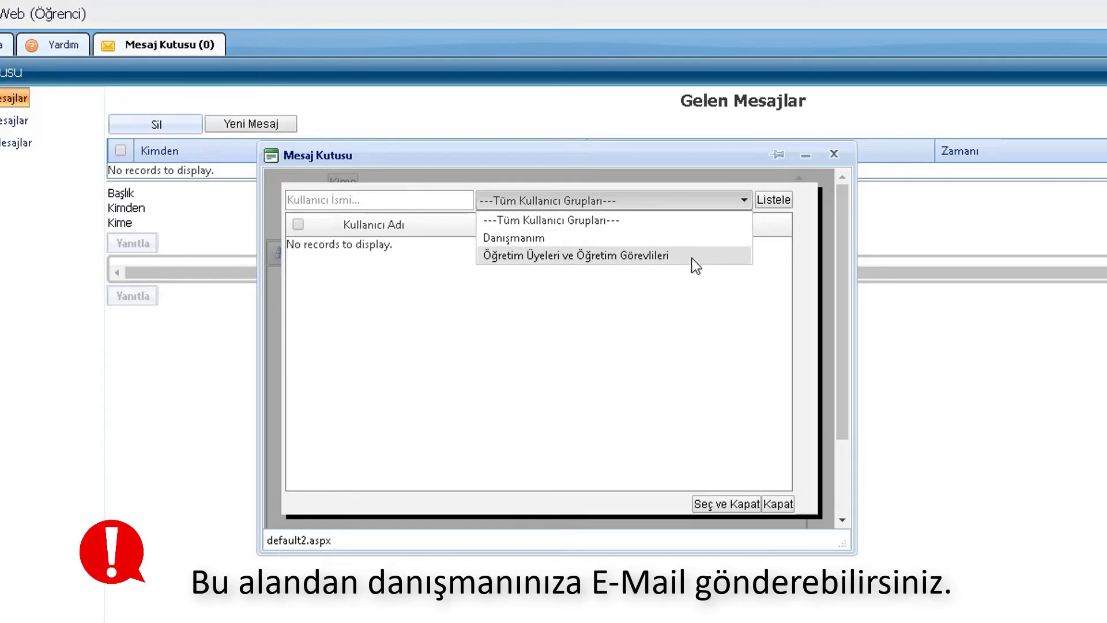
{"action": "left_click", "coordinate": [775, 199]}
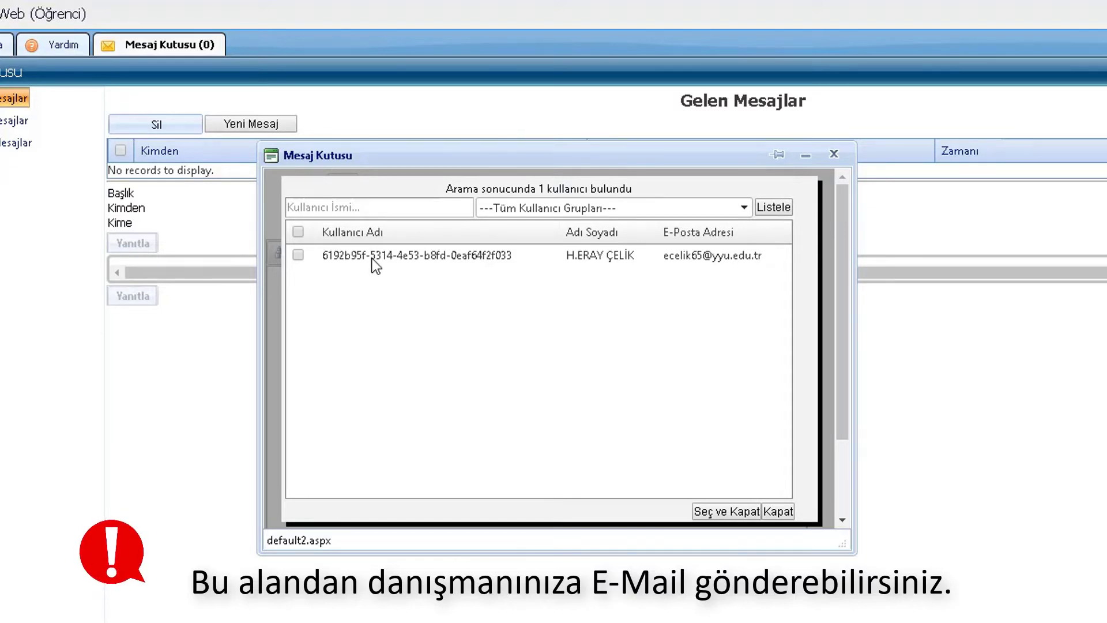
{"action": "left_click", "coordinate": [298, 254]}
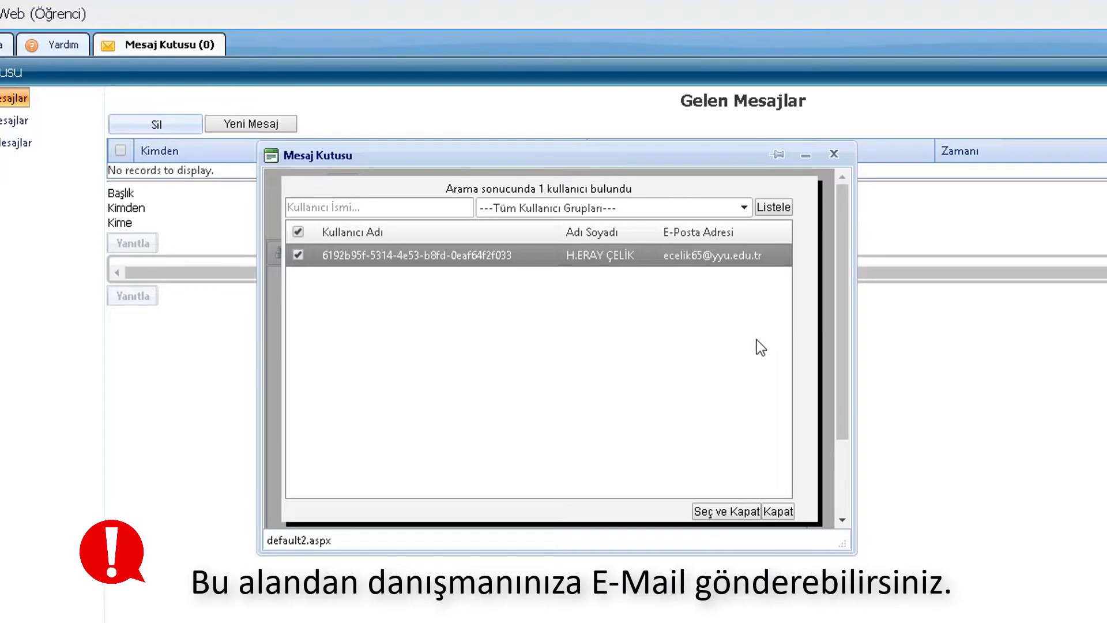
{"action": "left_click", "coordinate": [720, 513]}
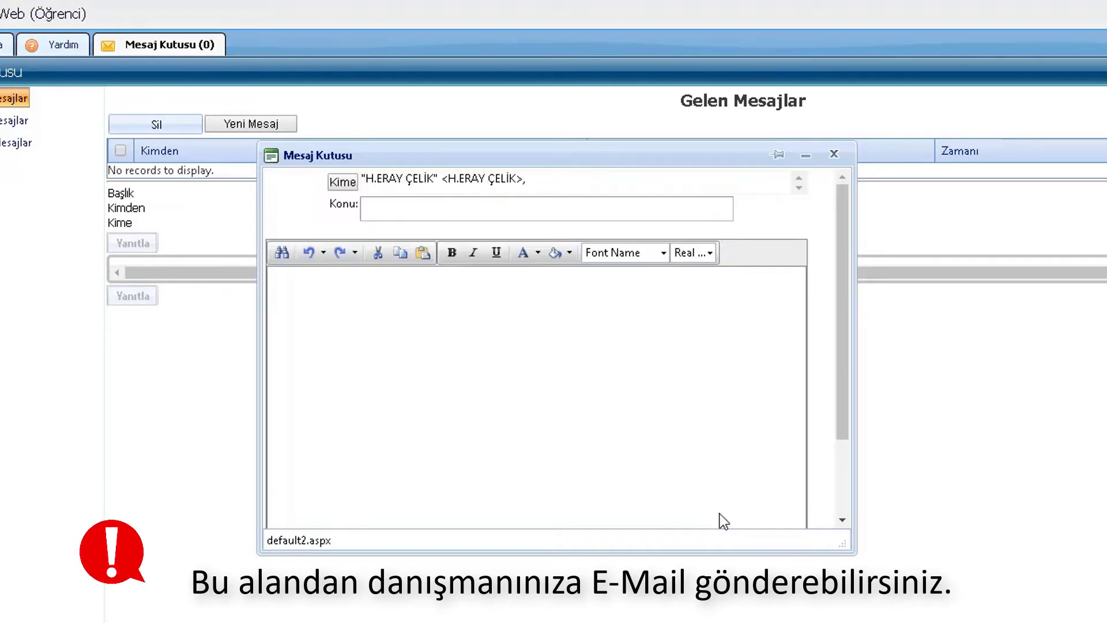
Write the subject 'dersler' and a body, close the message, and return to Ana Sayfa
{"action": "left_click", "coordinate": [396, 208]}
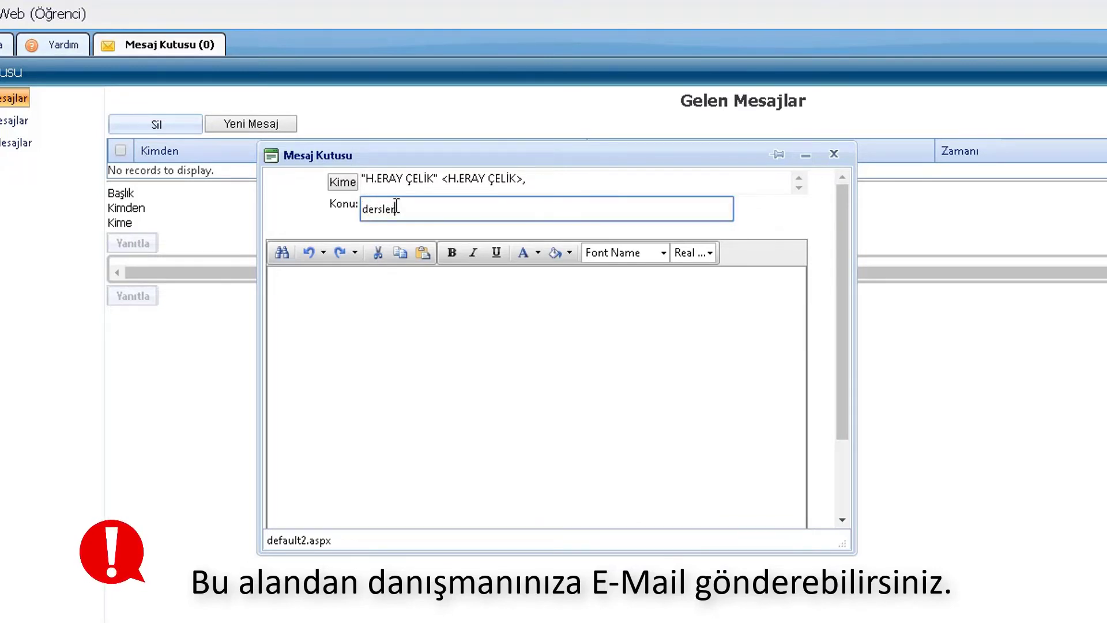
{"action": "left_click", "coordinate": [383, 294]}
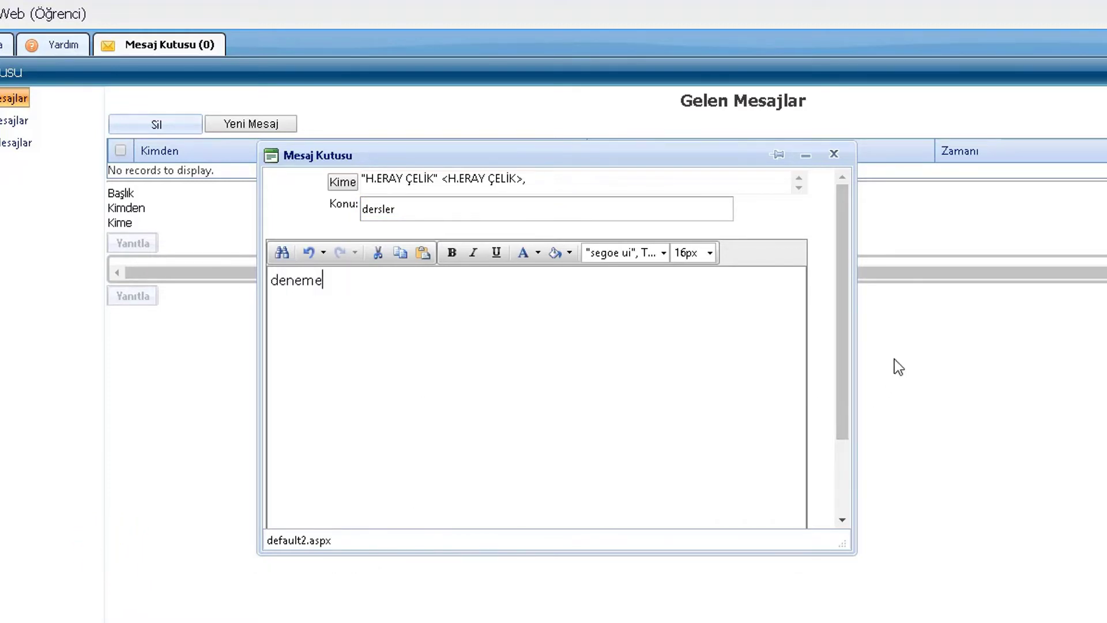
{"action": "left_click", "coordinate": [461, 206]}
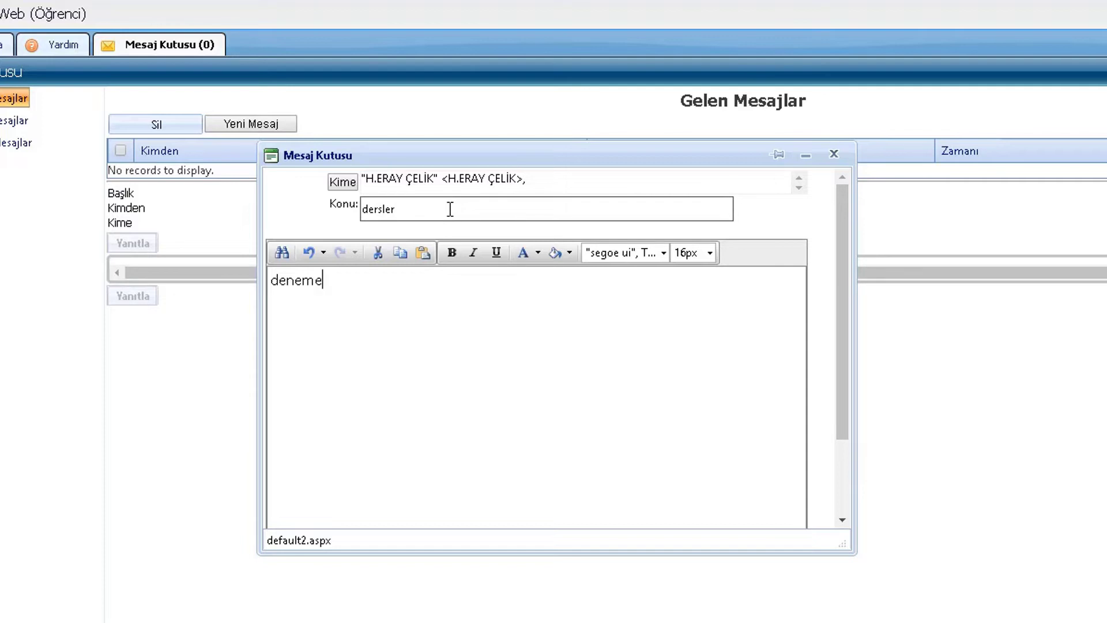
{"action": "left_click", "coordinate": [834, 154]}
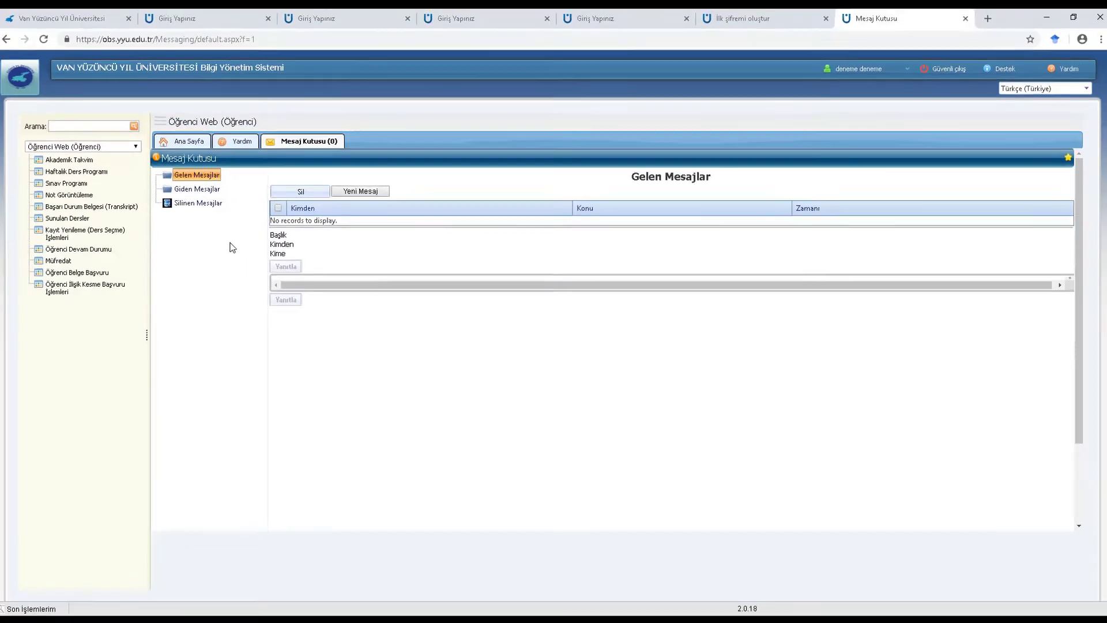
{"action": "left_click", "coordinate": [188, 145]}
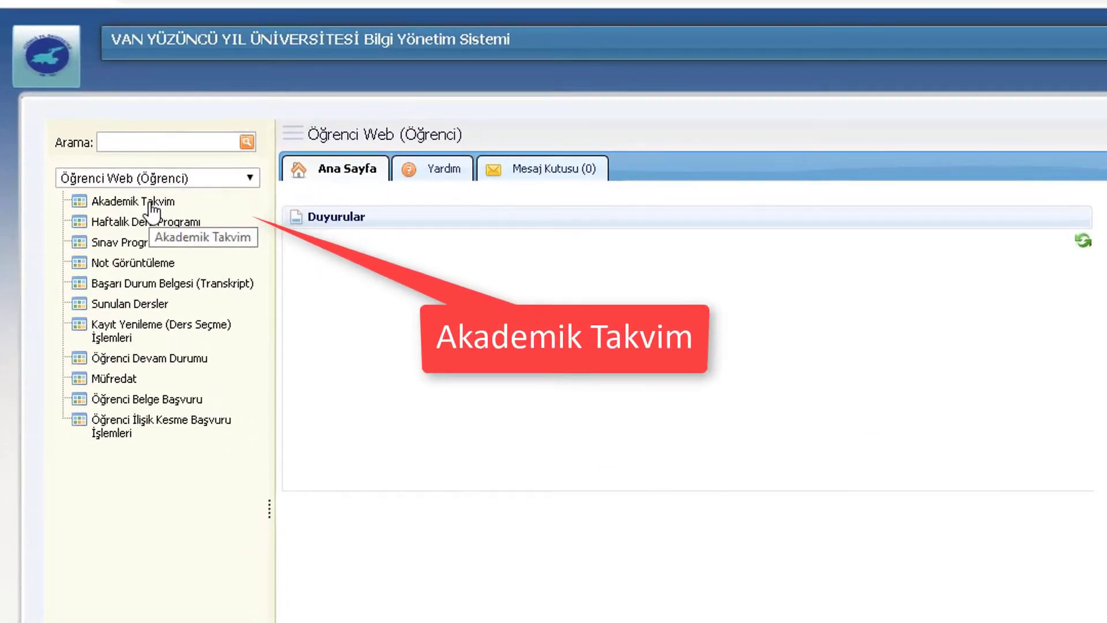
{"action": "left_click", "coordinate": [151, 204]}
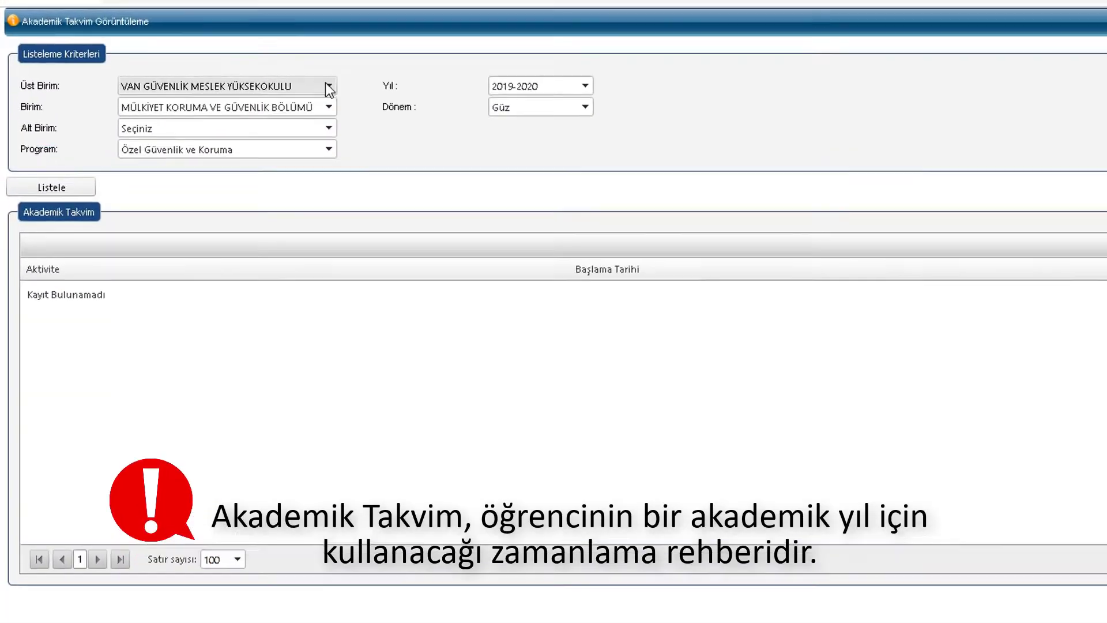
{"action": "left_click", "coordinate": [234, 60]}
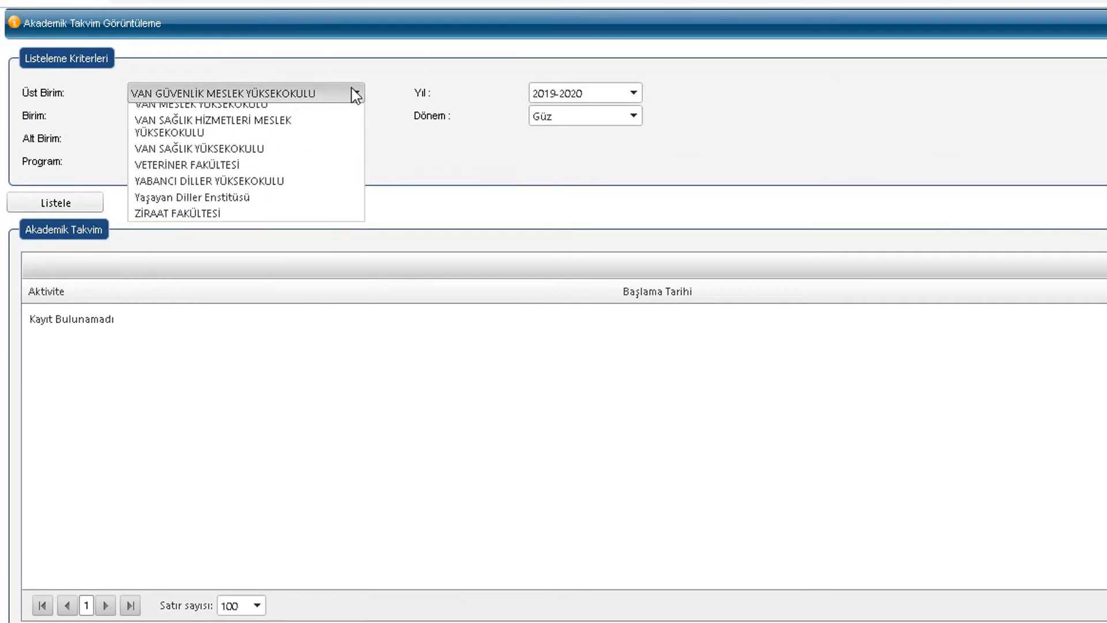
{"action": "left_click", "coordinate": [346, 103]}
{"action": "left_click", "coordinate": [354, 116]}
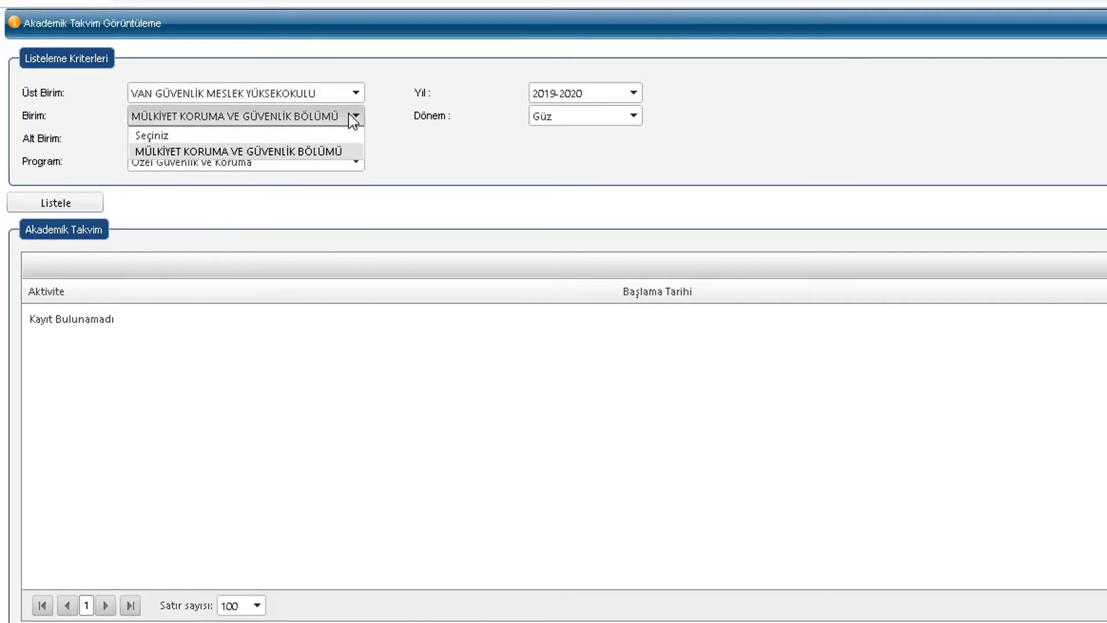
{"action": "left_click", "coordinate": [377, 128]}
{"action": "left_click", "coordinate": [355, 139]}
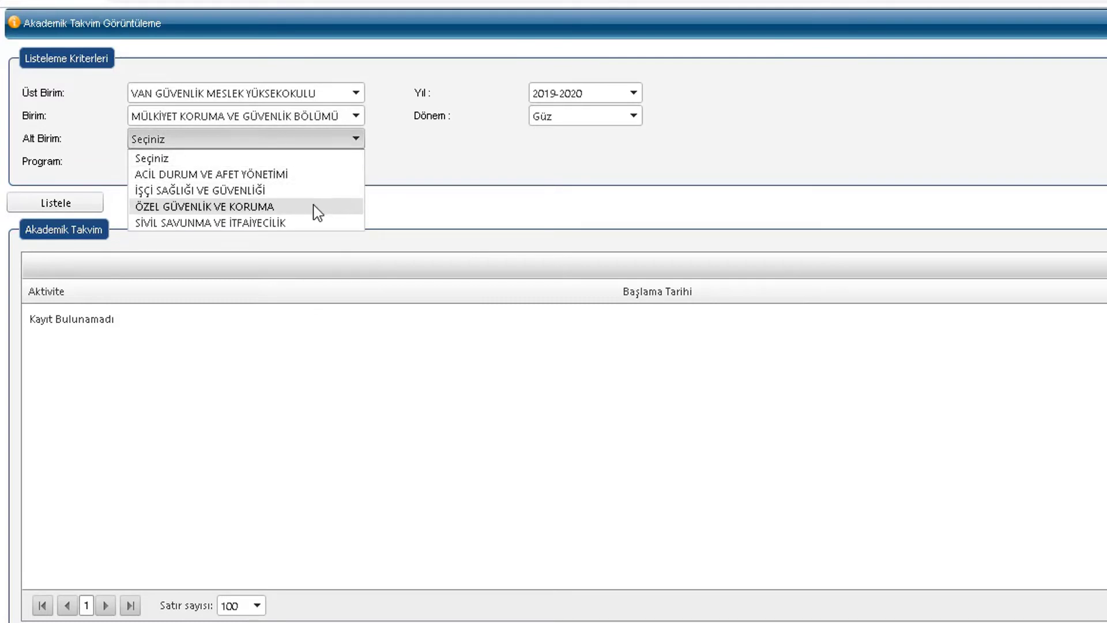
{"action": "left_click", "coordinate": [317, 207]}
{"action": "left_click", "coordinate": [353, 163]}
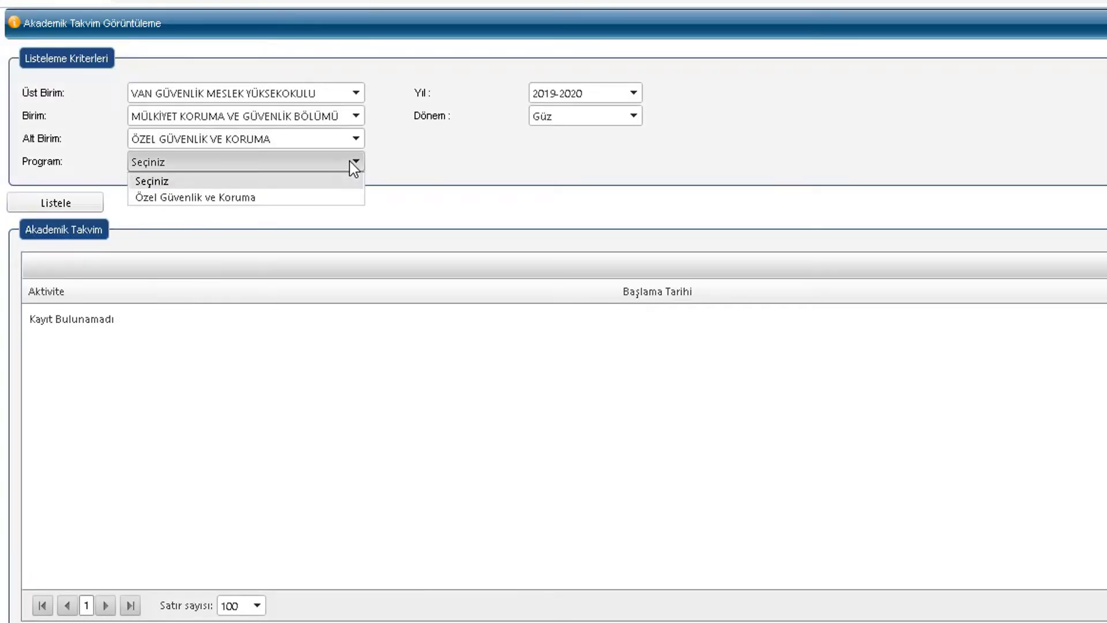
{"action": "left_click", "coordinate": [327, 196]}
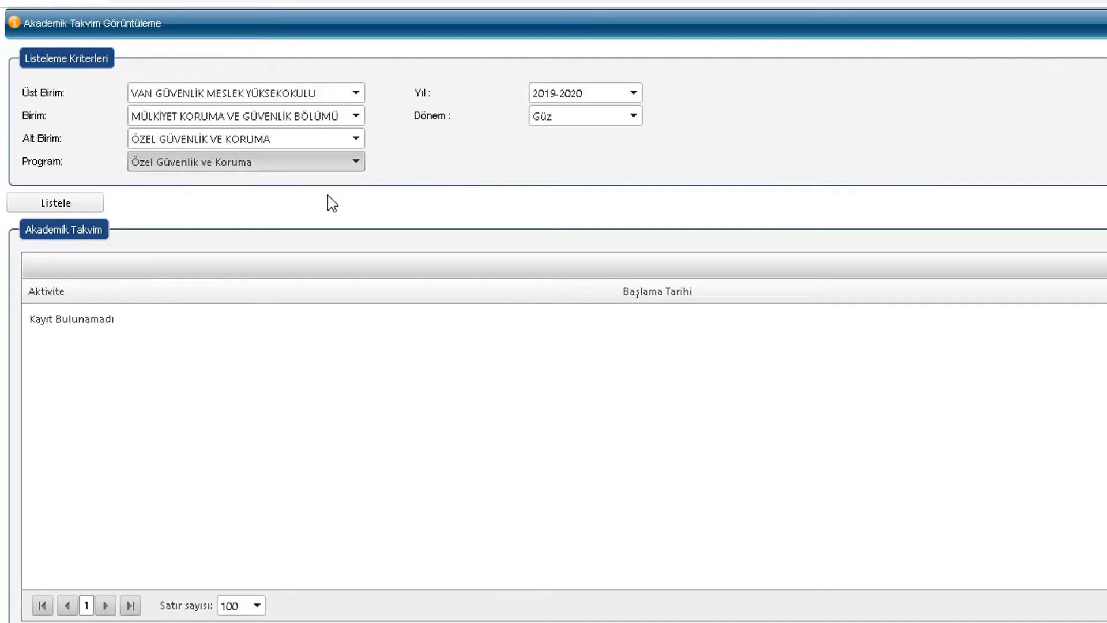
{"action": "left_click", "coordinate": [634, 94]}
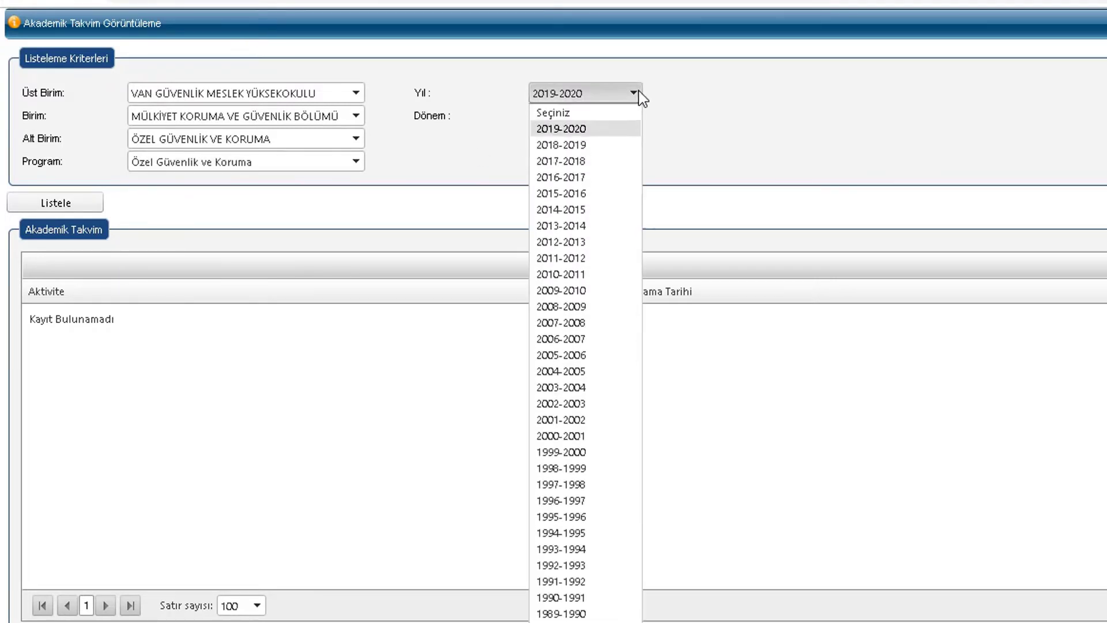
{"action": "left_click", "coordinate": [639, 95]}
{"action": "left_click", "coordinate": [633, 116]}
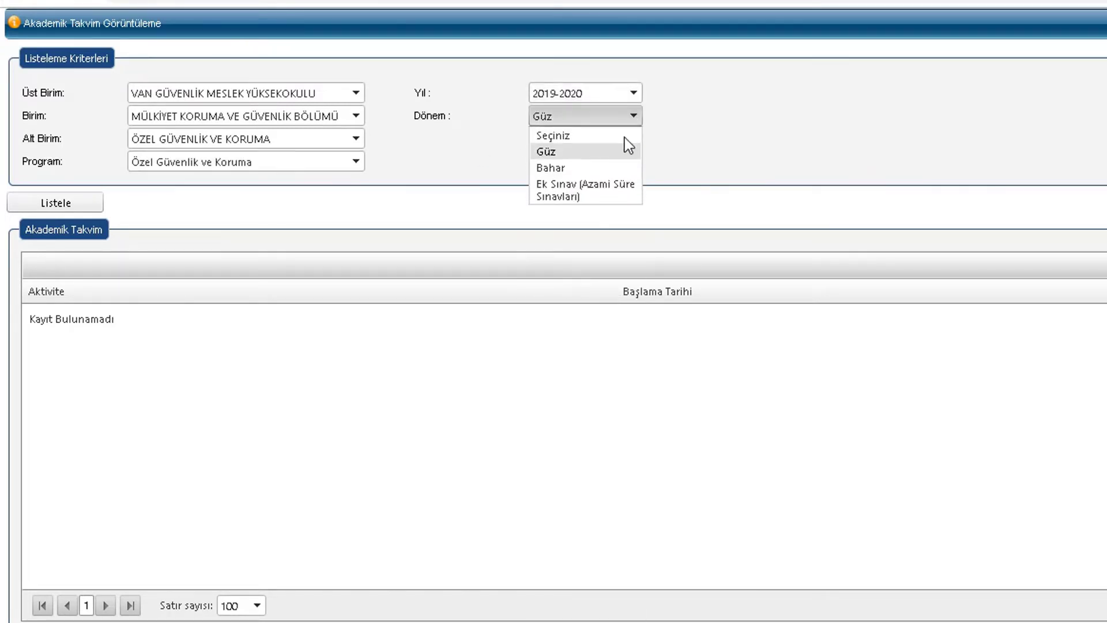
{"action": "left_click", "coordinate": [668, 148]}
{"action": "left_click", "coordinate": [64, 204]}
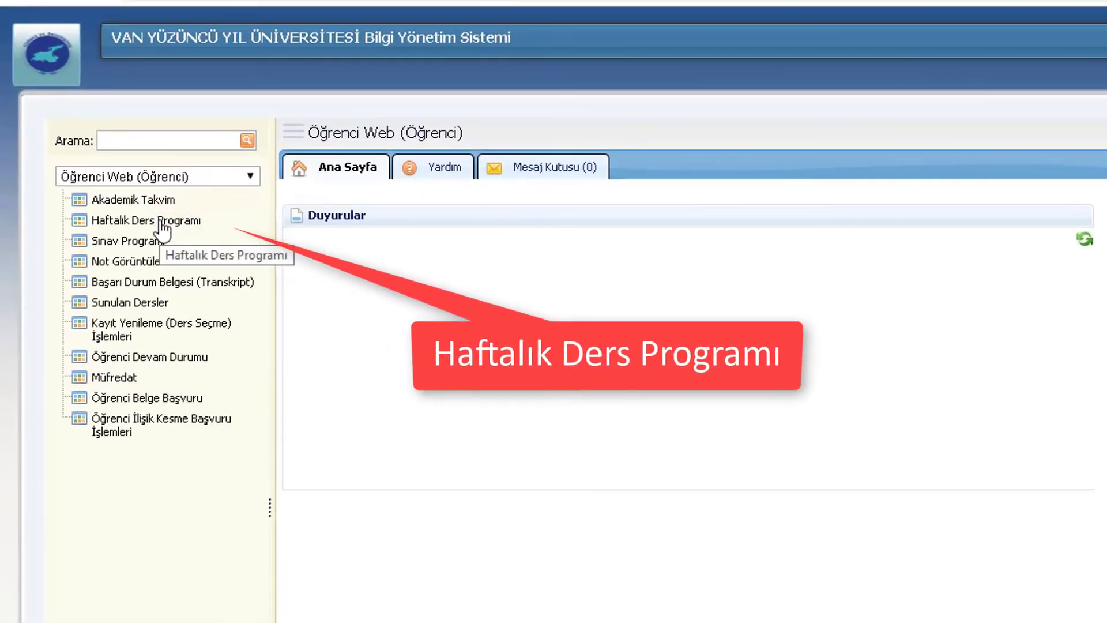
{"action": "left_click", "coordinate": [162, 231]}
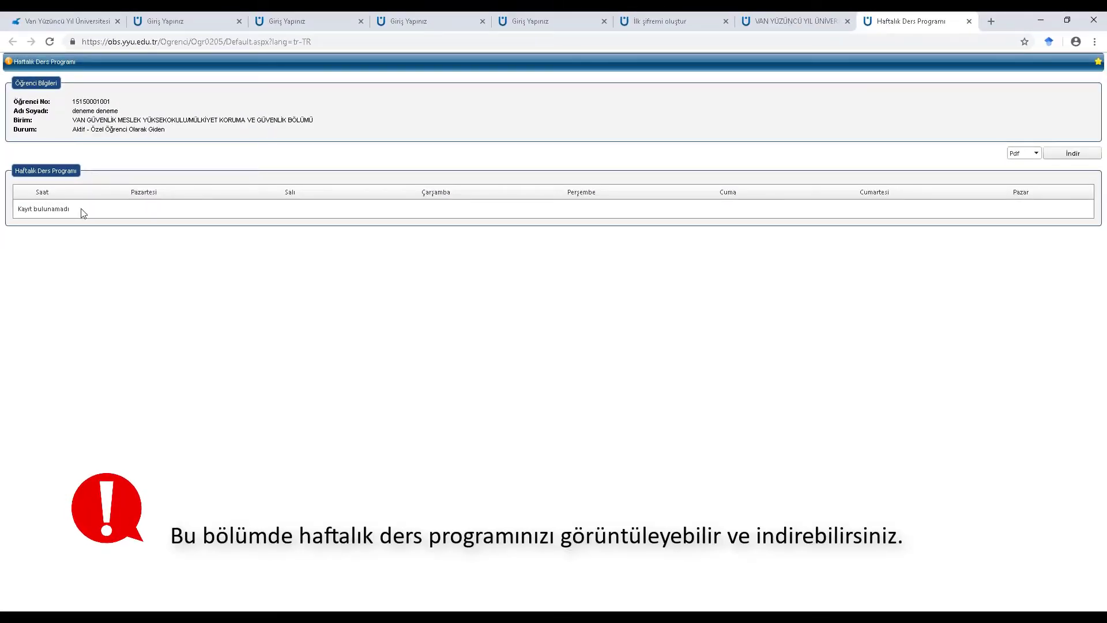
{"action": "left_click_drag", "start_coordinate": [79, 213], "coordinate": [16, 209]}
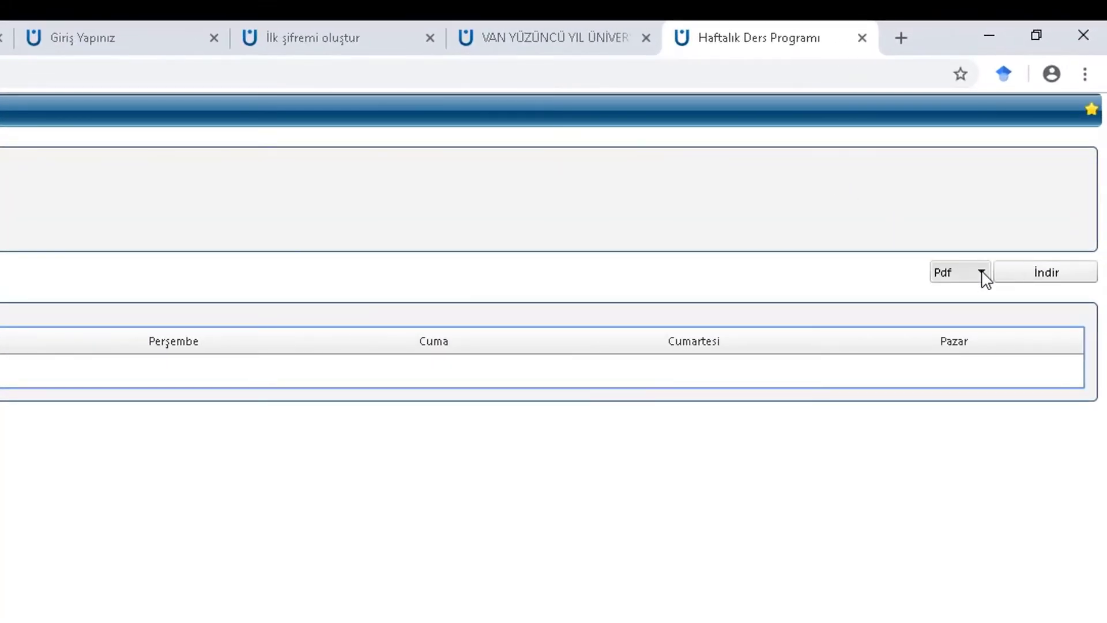
{"action": "left_click", "coordinate": [1036, 153]}
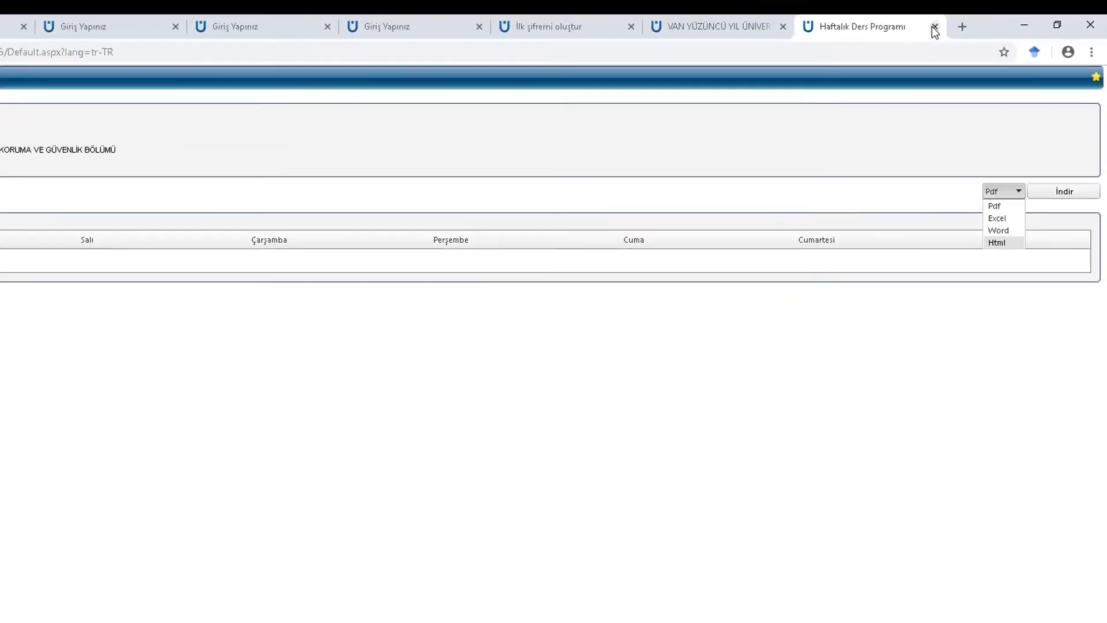
{"action": "left_click", "coordinate": [969, 21]}
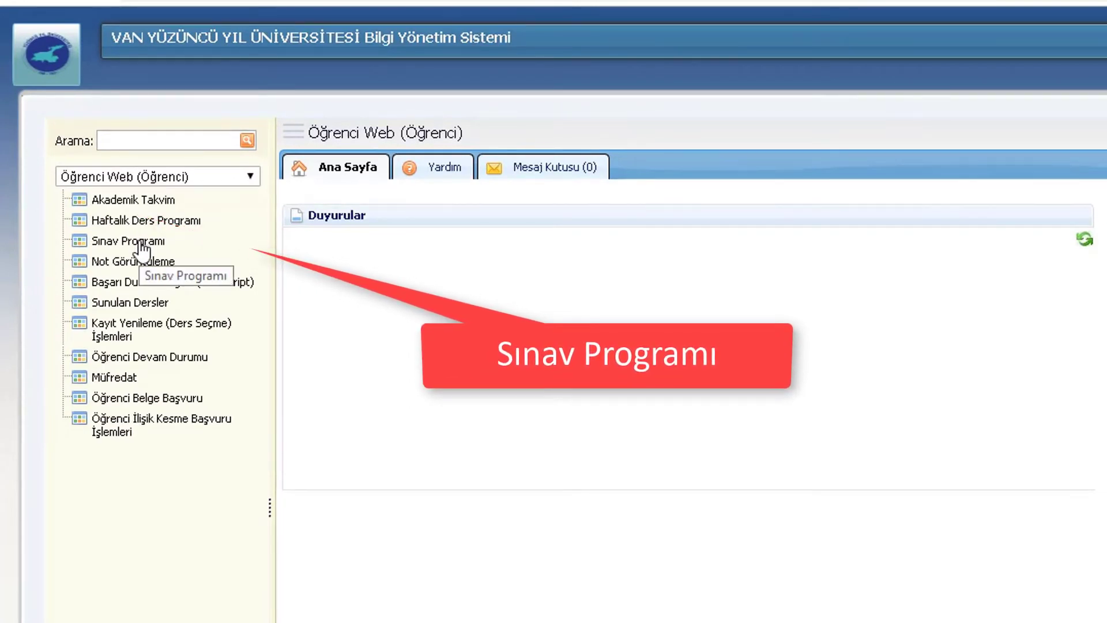
{"action": "left_click", "coordinate": [140, 243]}
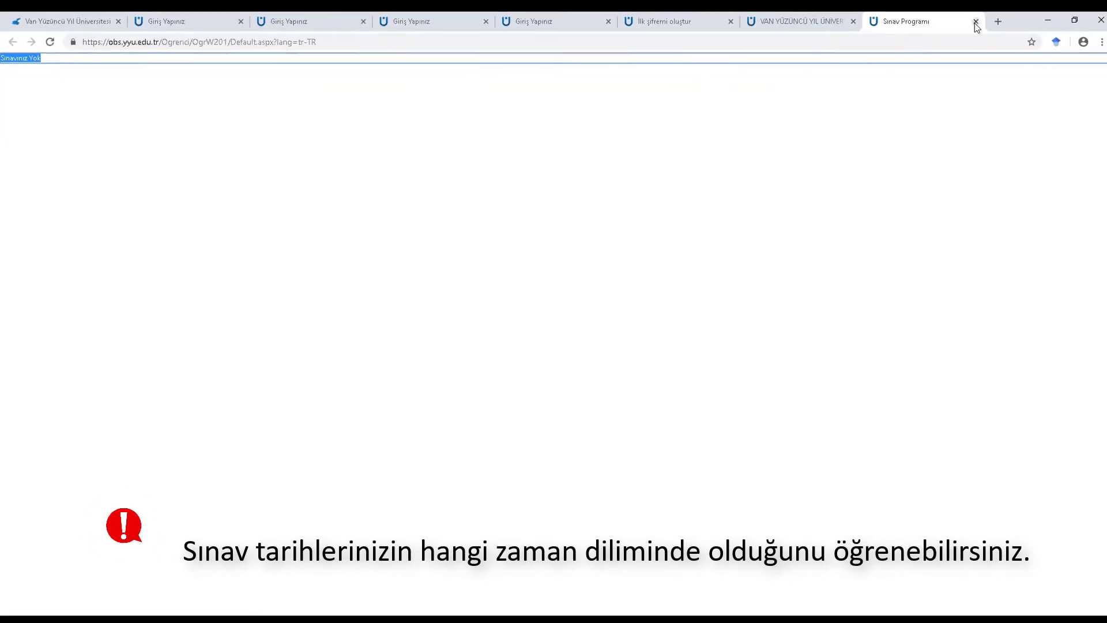
{"action": "left_click", "coordinate": [969, 21]}
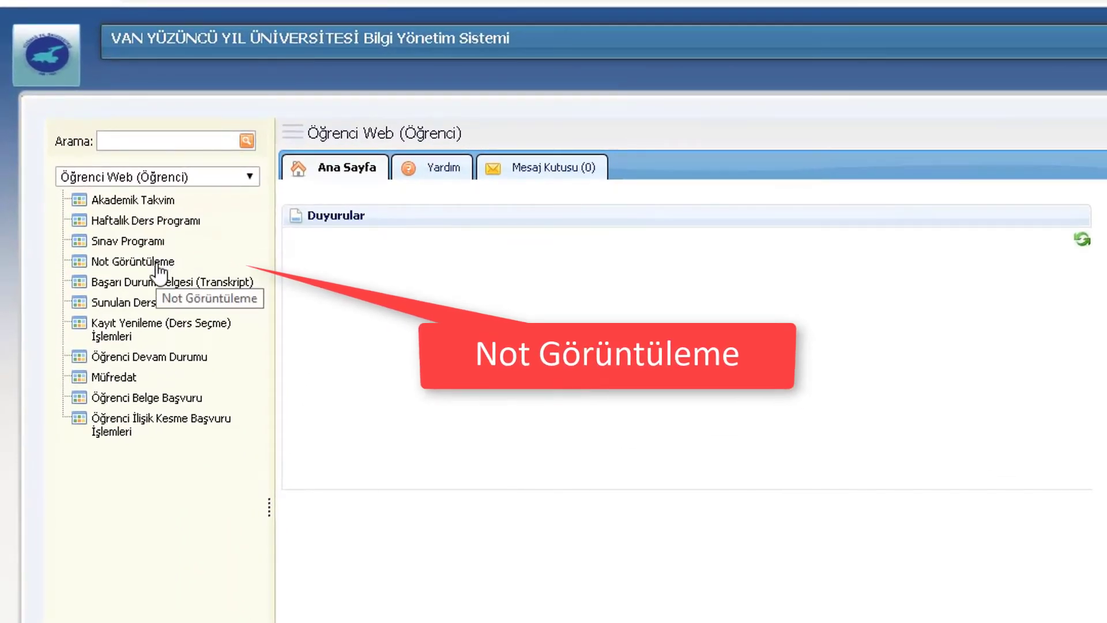
Open Not Görüntüleme, which shows 'Kayıt bulunamadı', check download formats, then close it
{"action": "left_click", "coordinate": [158, 266]}
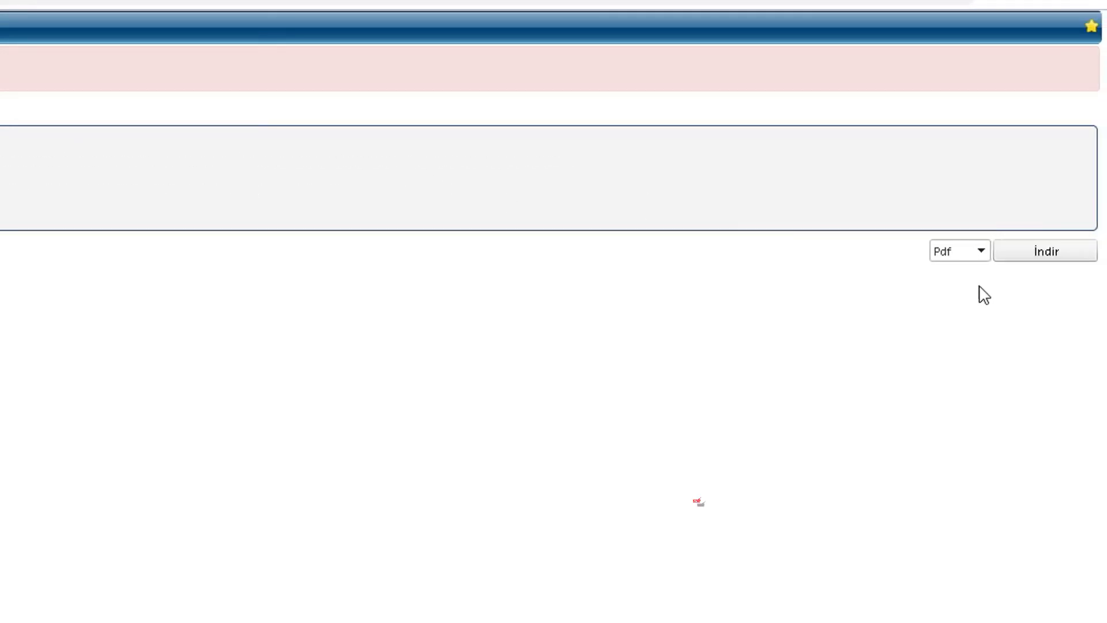
{"action": "left_click", "coordinate": [986, 252]}
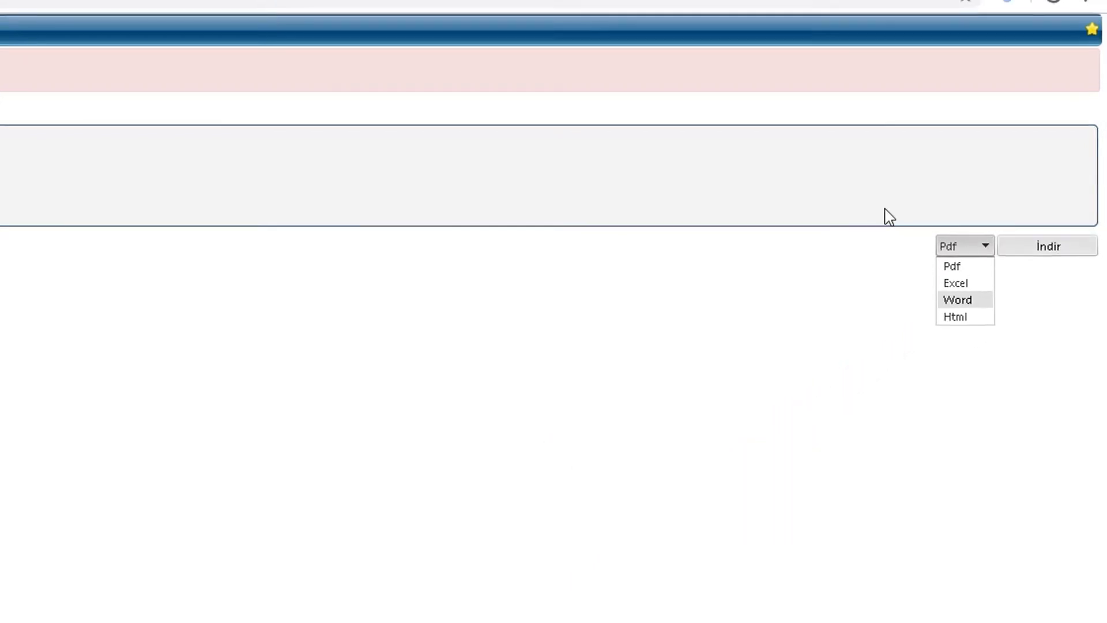
{"action": "left_click", "coordinate": [970, 23]}
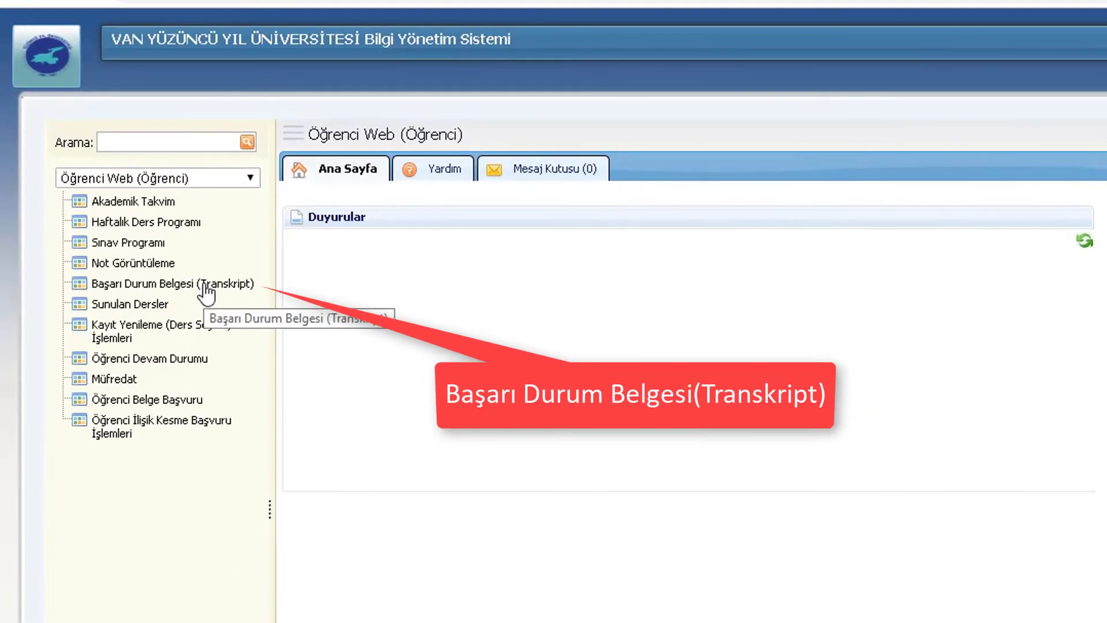
{"action": "left_click", "coordinate": [114, 207]}
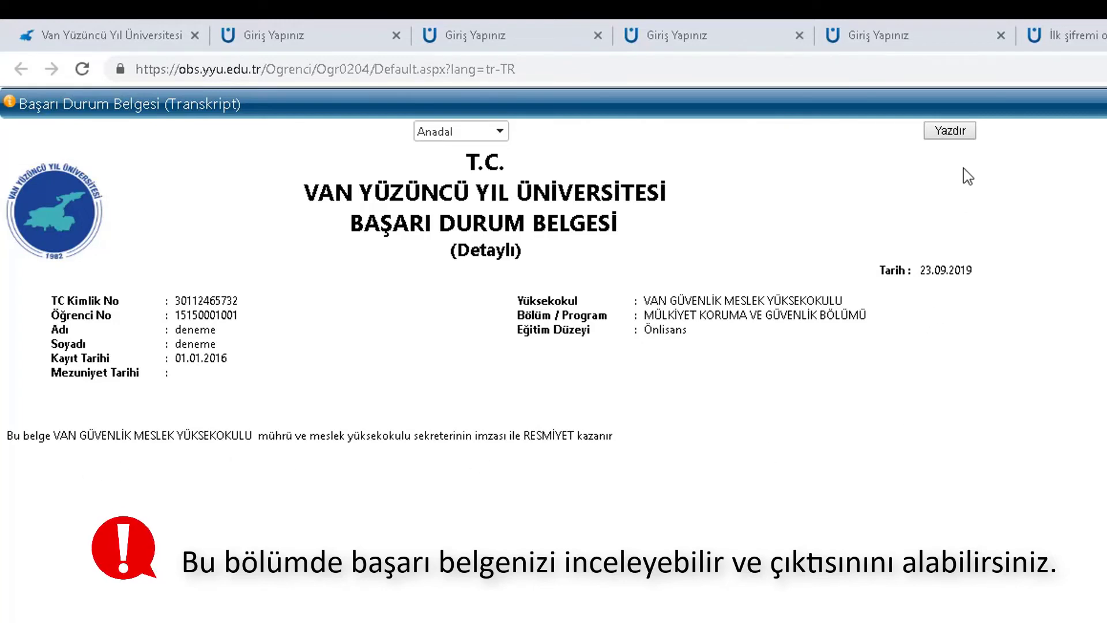
{"action": "left_click", "coordinate": [927, 130]}
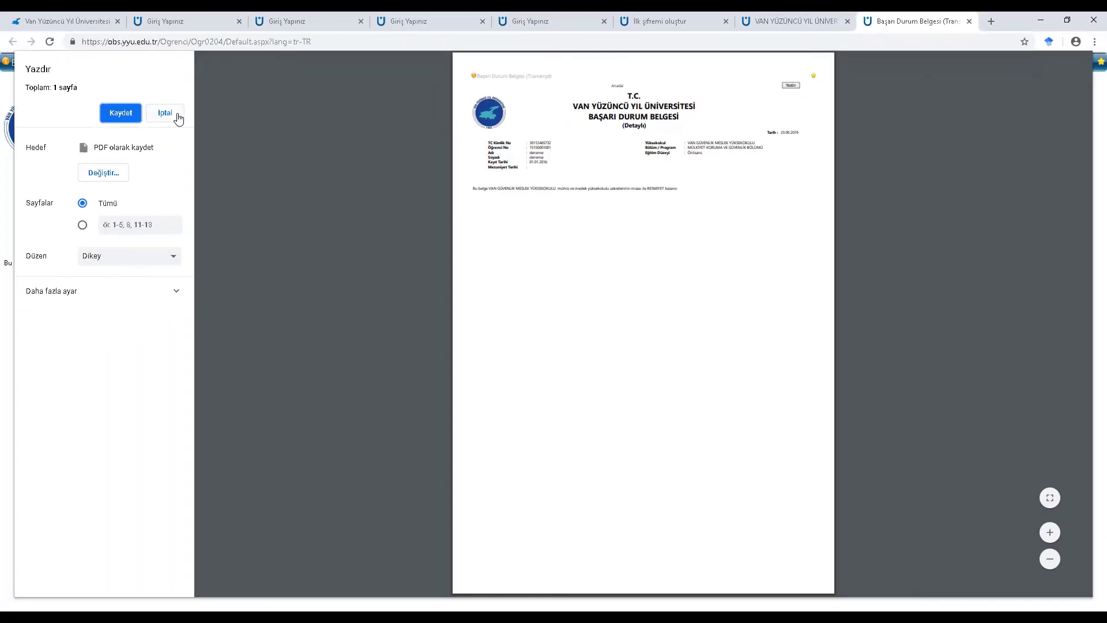
{"action": "left_click", "coordinate": [165, 113]}
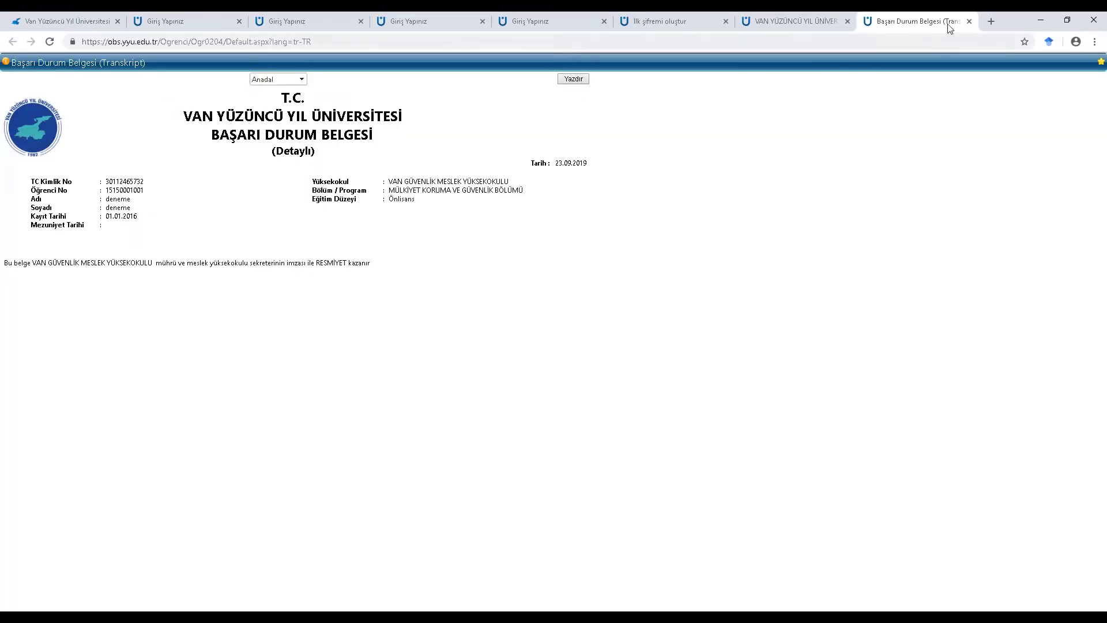
{"action": "left_click", "coordinate": [969, 22]}
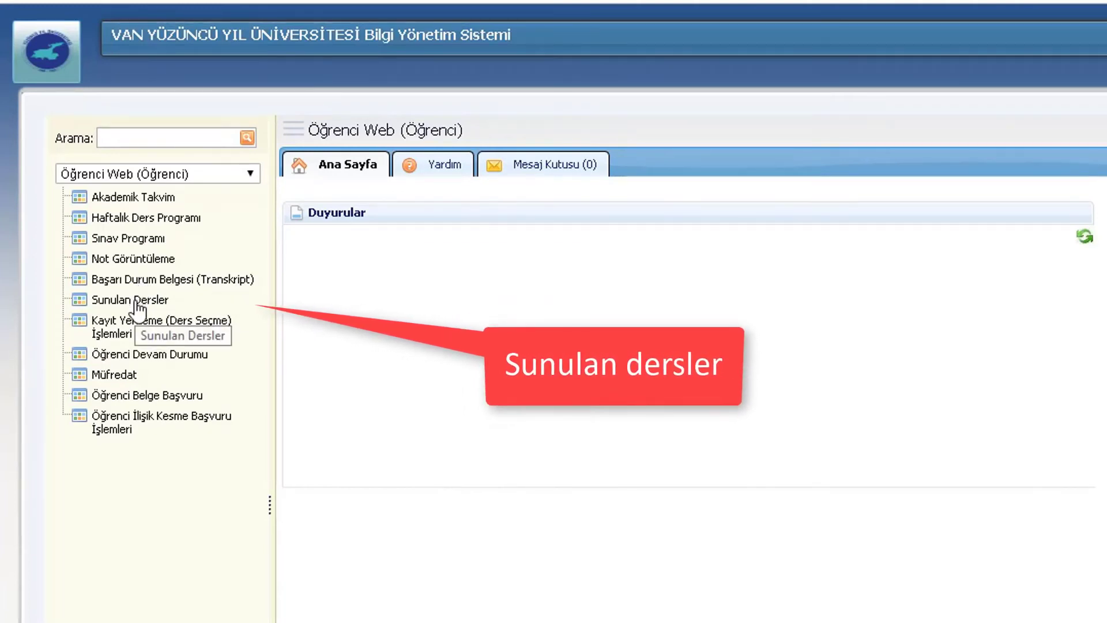
{"action": "left_click", "coordinate": [137, 300]}
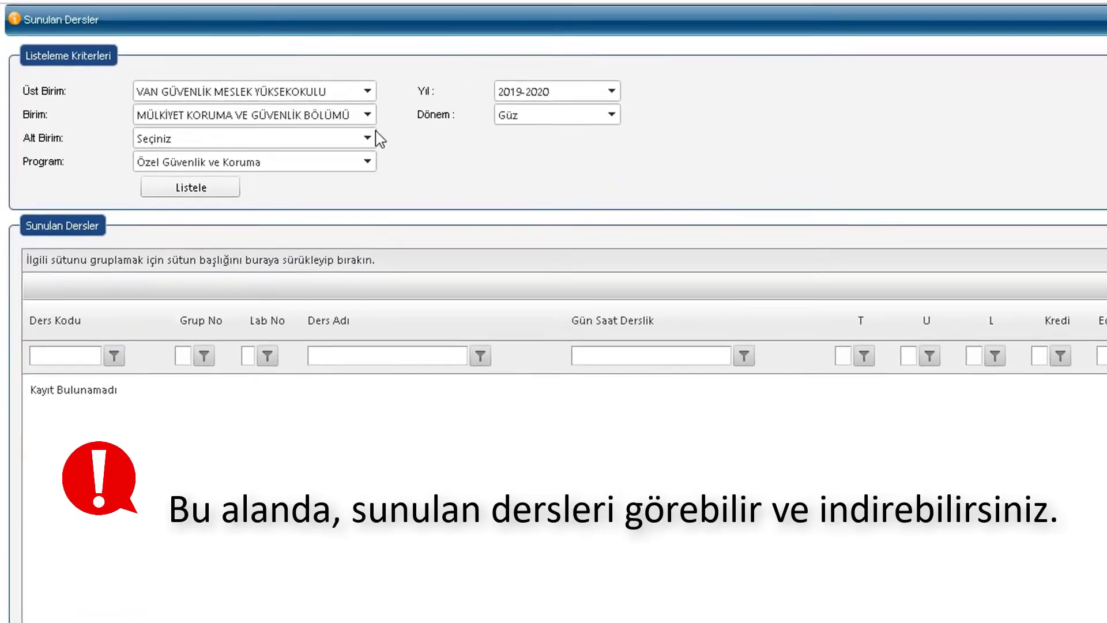
{"action": "left_click", "coordinate": [217, 104]}
{"action": "left_click", "coordinate": [382, 91]}
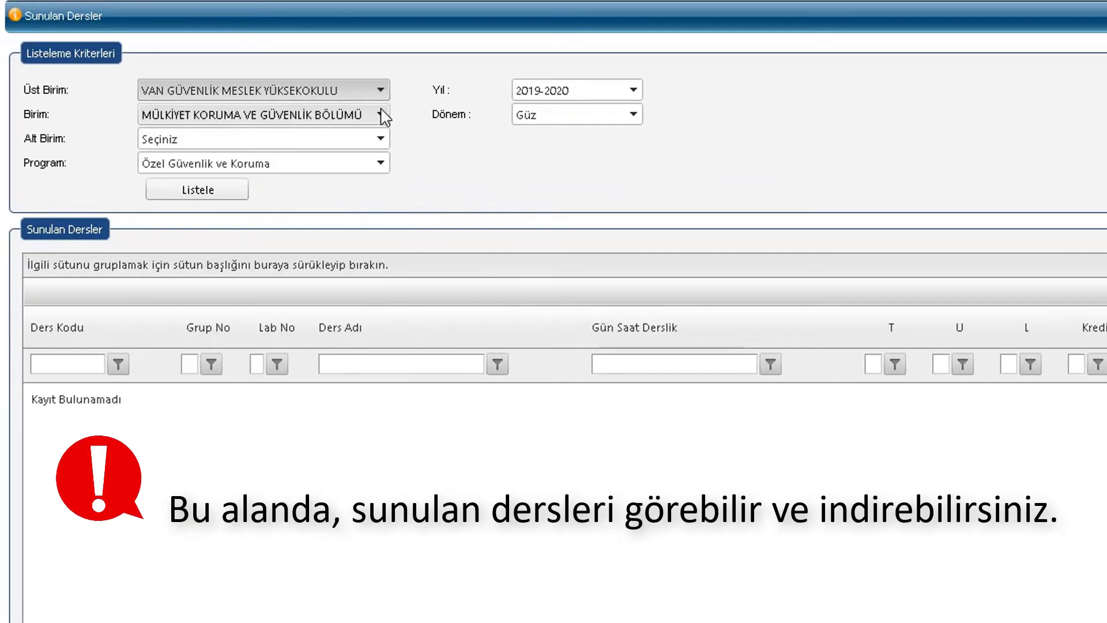
{"action": "left_click", "coordinate": [382, 114]}
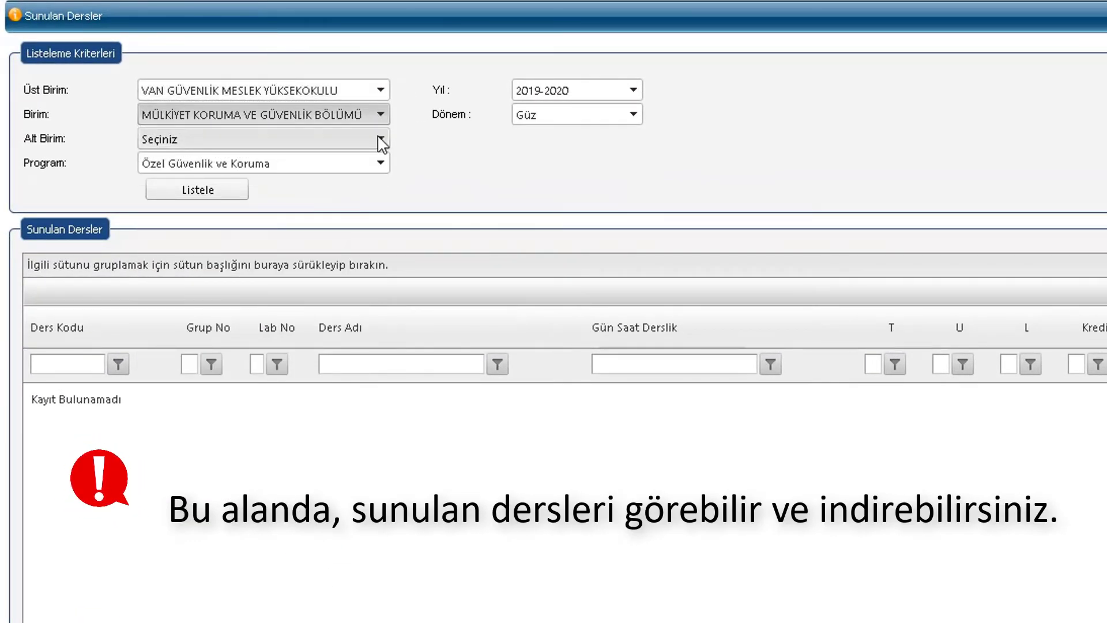
{"action": "left_click", "coordinate": [379, 139]}
{"action": "left_click", "coordinate": [332, 211]}
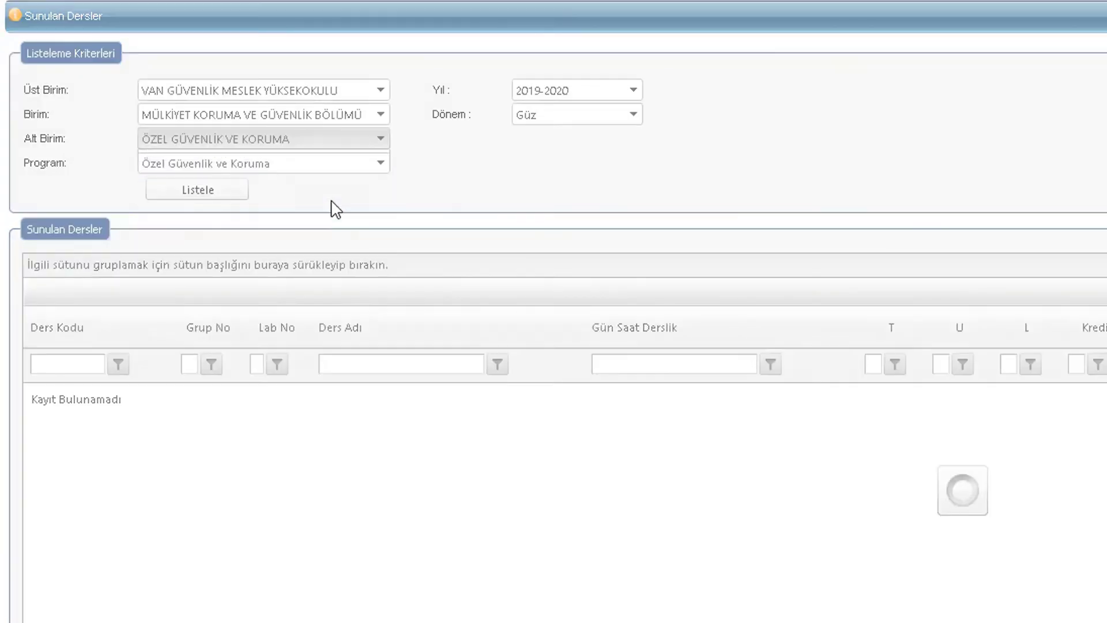
{"action": "left_click", "coordinate": [321, 201]}
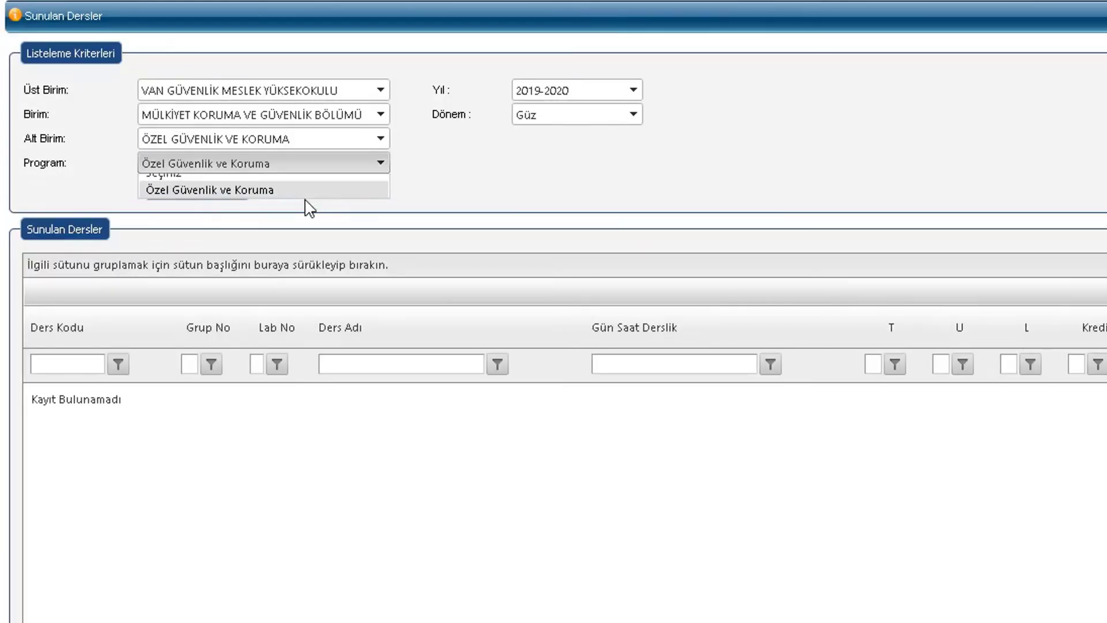
{"action": "left_click", "coordinate": [610, 92]}
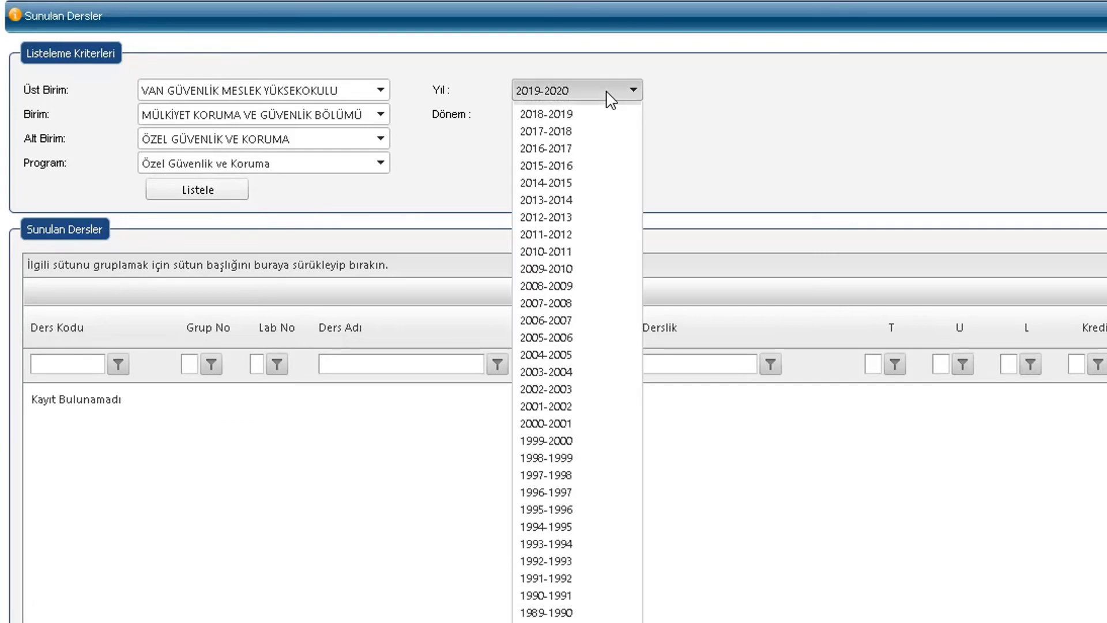
{"action": "left_click", "coordinate": [634, 92]}
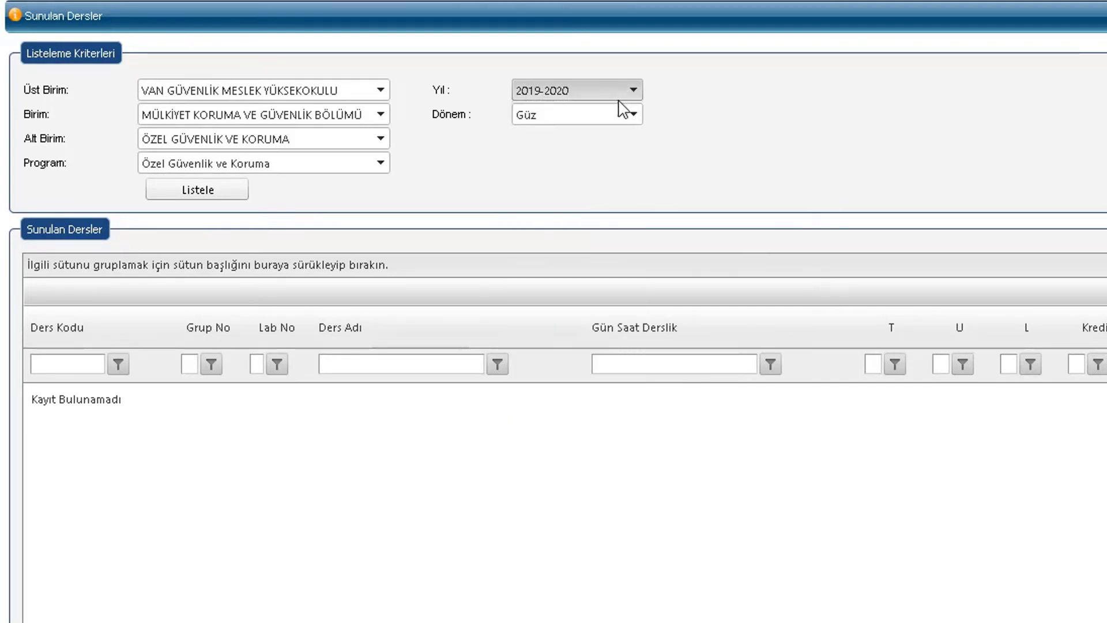
{"action": "left_click", "coordinate": [616, 113]}
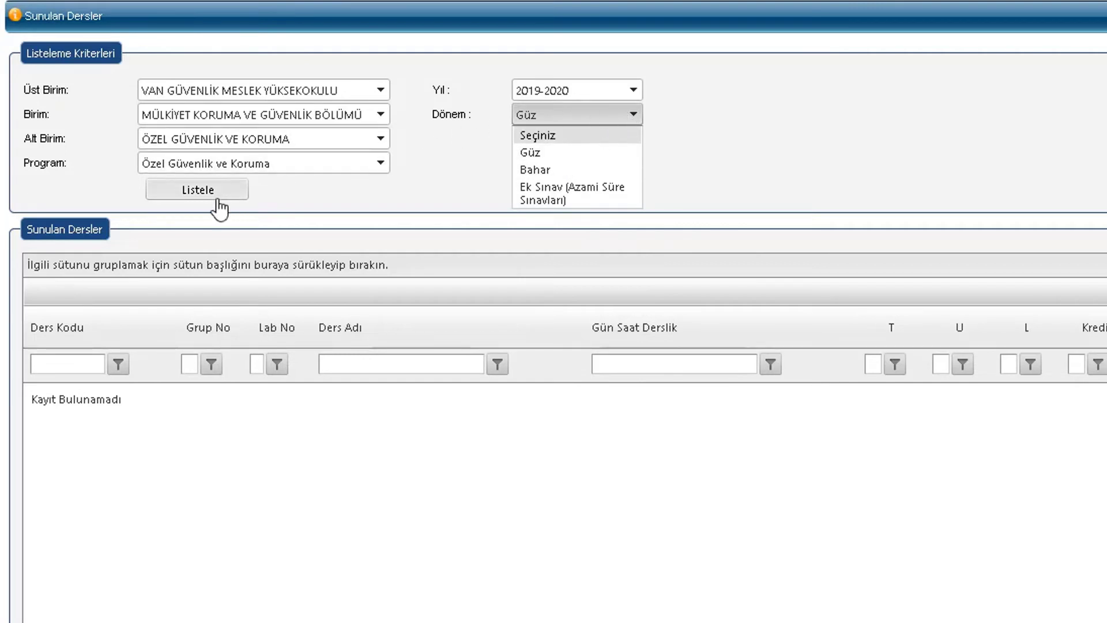
{"action": "left_click", "coordinate": [536, 152]}
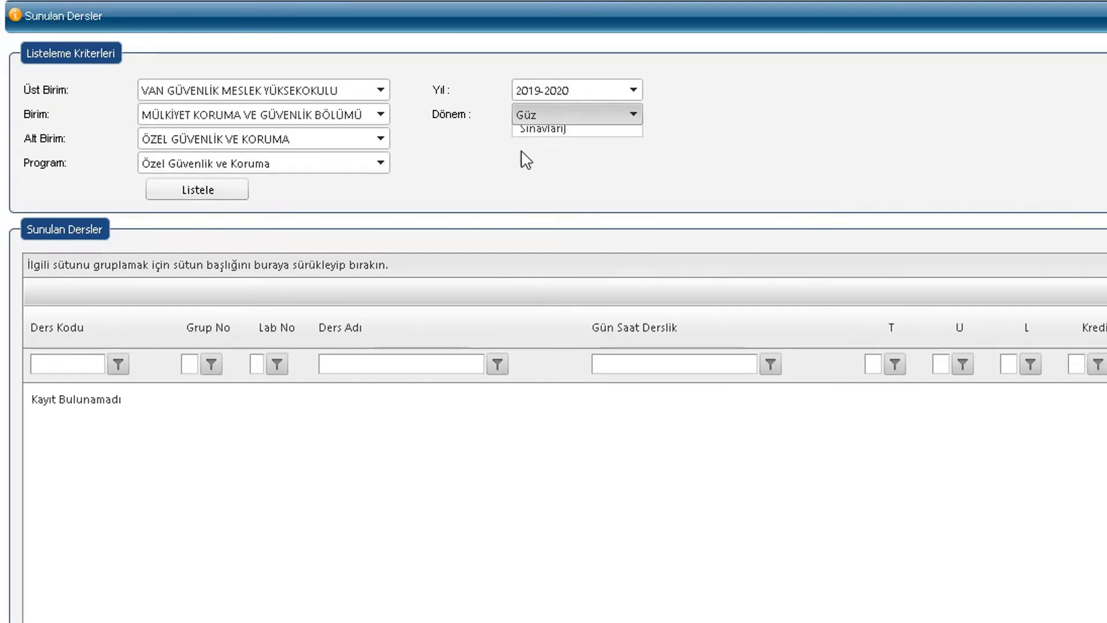
{"action": "left_click", "coordinate": [215, 192]}
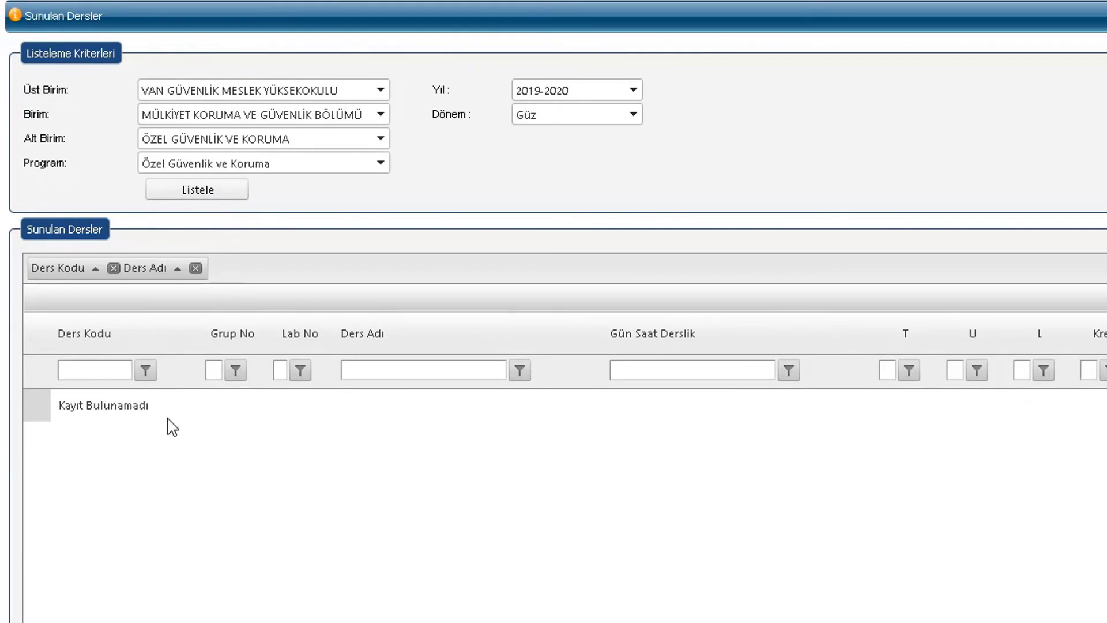
{"action": "left_click_drag", "start_coordinate": [81, 427], "coordinate": [55, 425]}
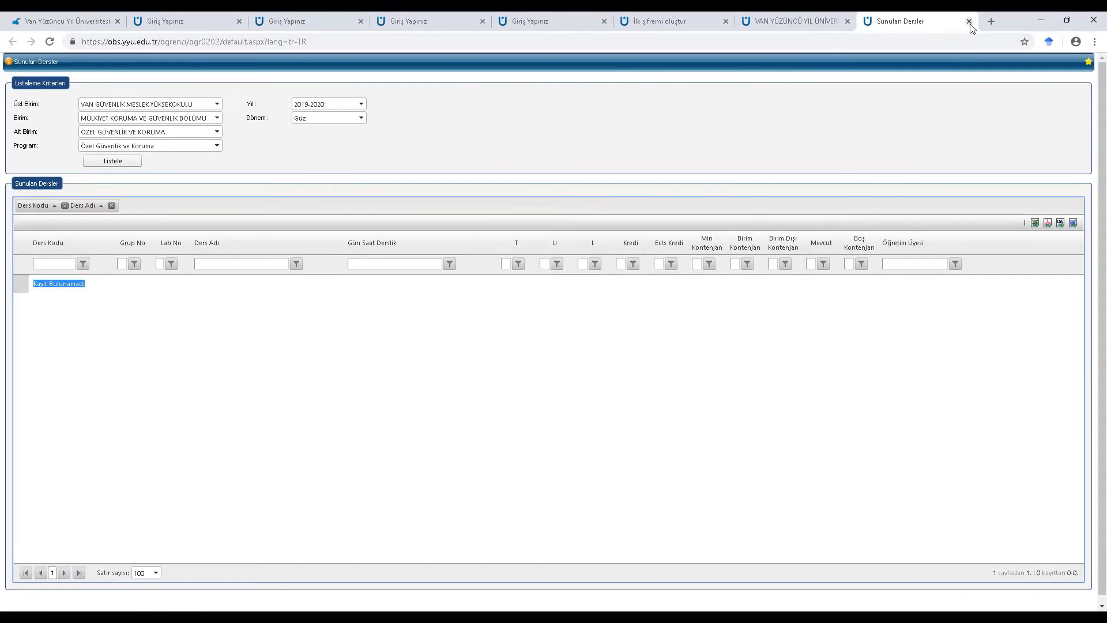
{"action": "left_click", "coordinate": [969, 21]}
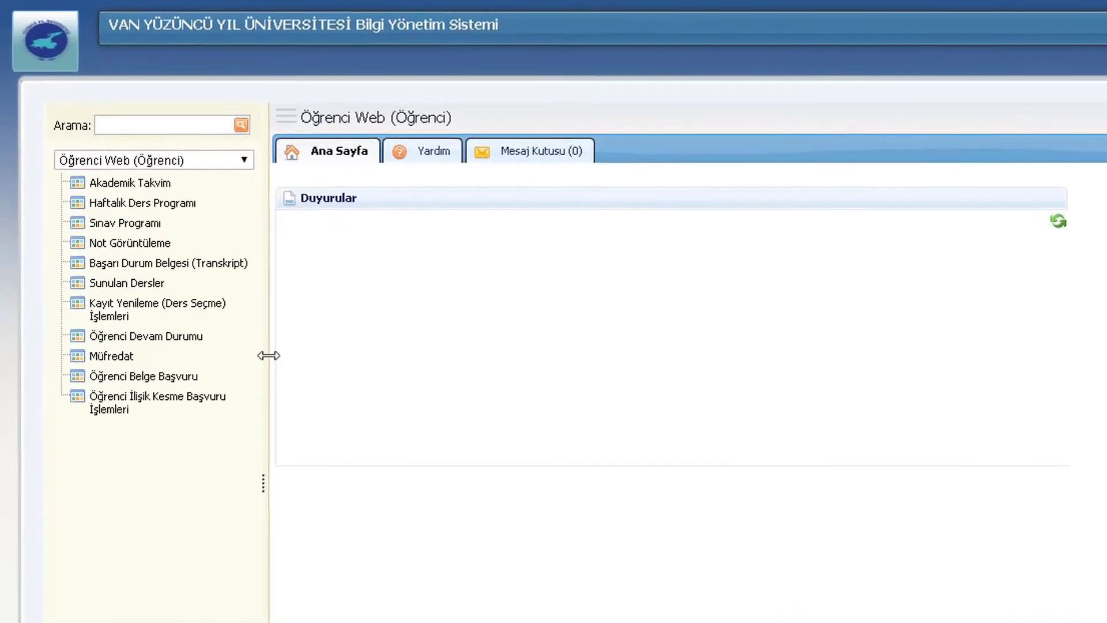
{"action": "left_click", "coordinate": [138, 322]}
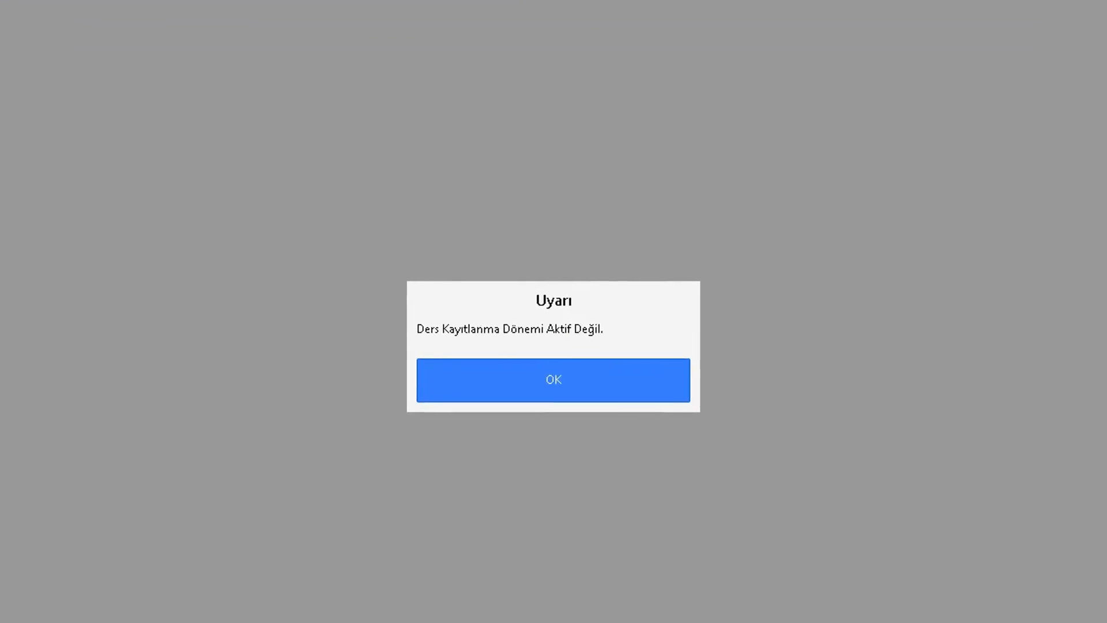
{"action": "left_click", "coordinate": [559, 389]}
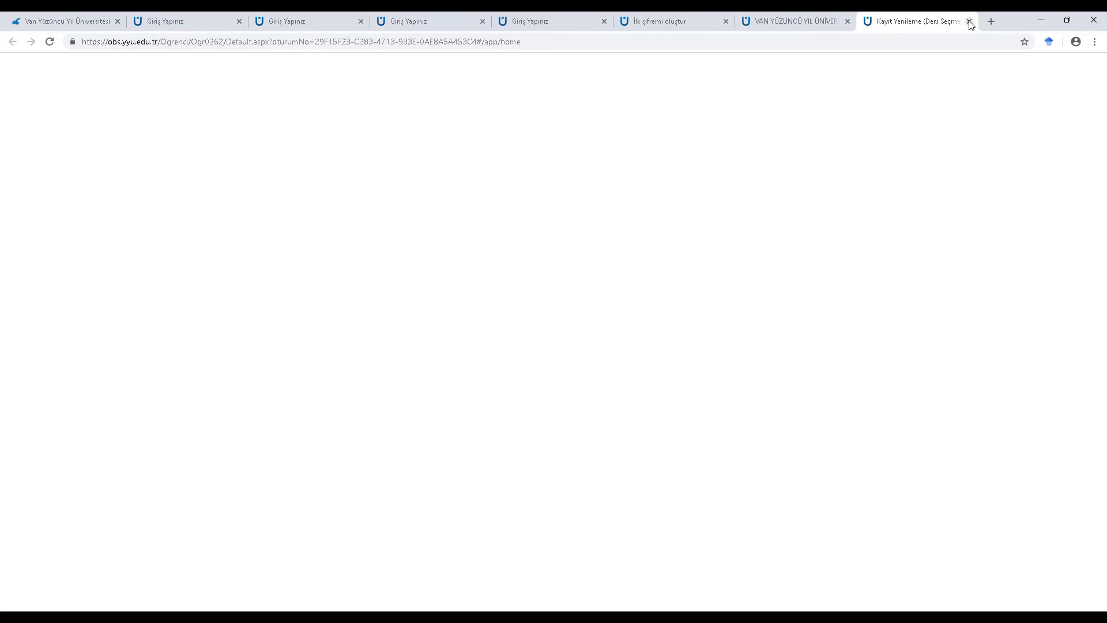
{"action": "left_click", "coordinate": [969, 23]}
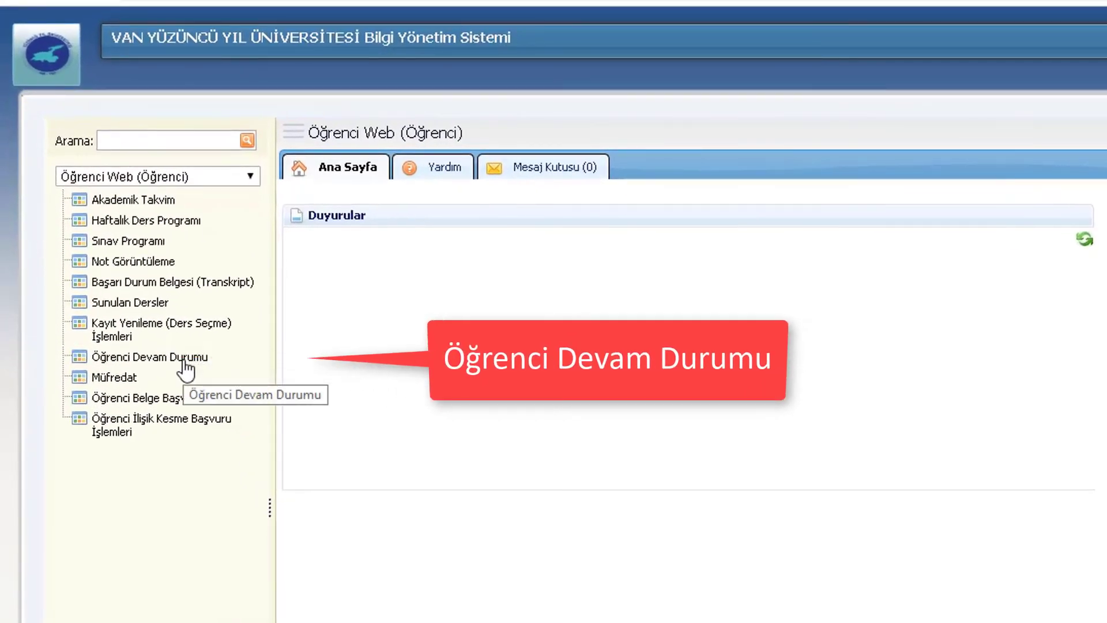
{"action": "left_click", "coordinate": [185, 362]}
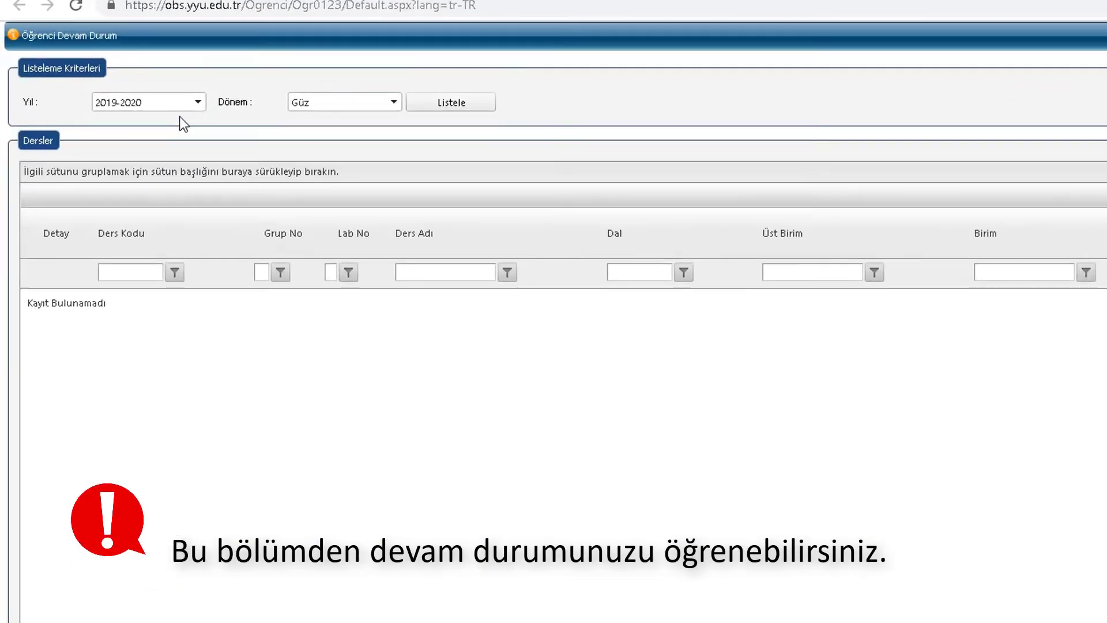
{"action": "left_click", "coordinate": [197, 102]}
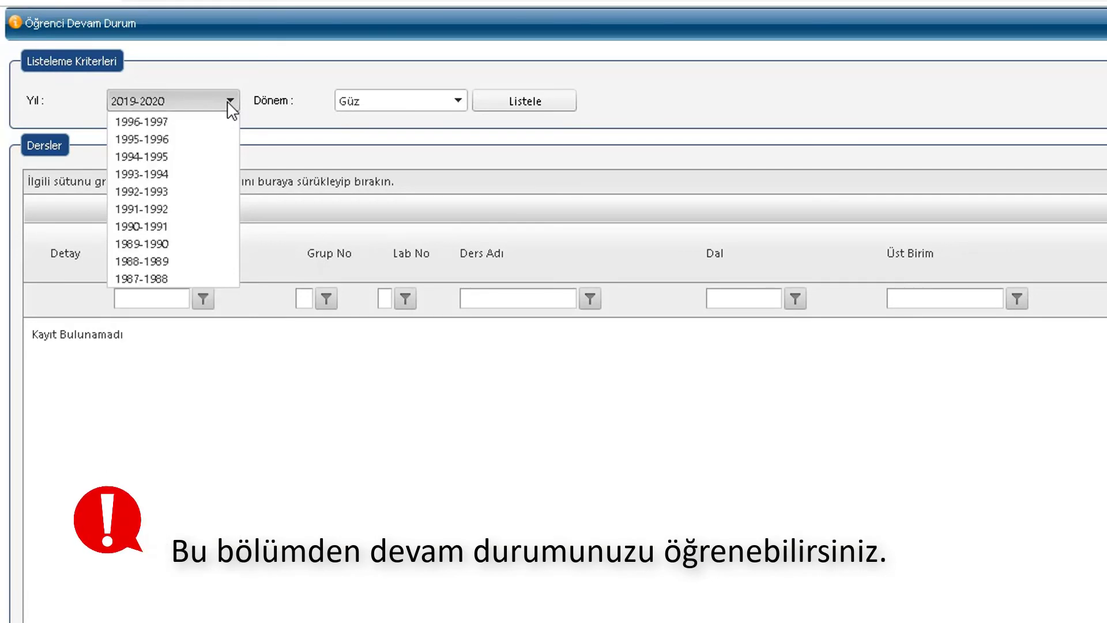
{"action": "left_click", "coordinate": [227, 104]}
{"action": "left_click", "coordinate": [455, 103]}
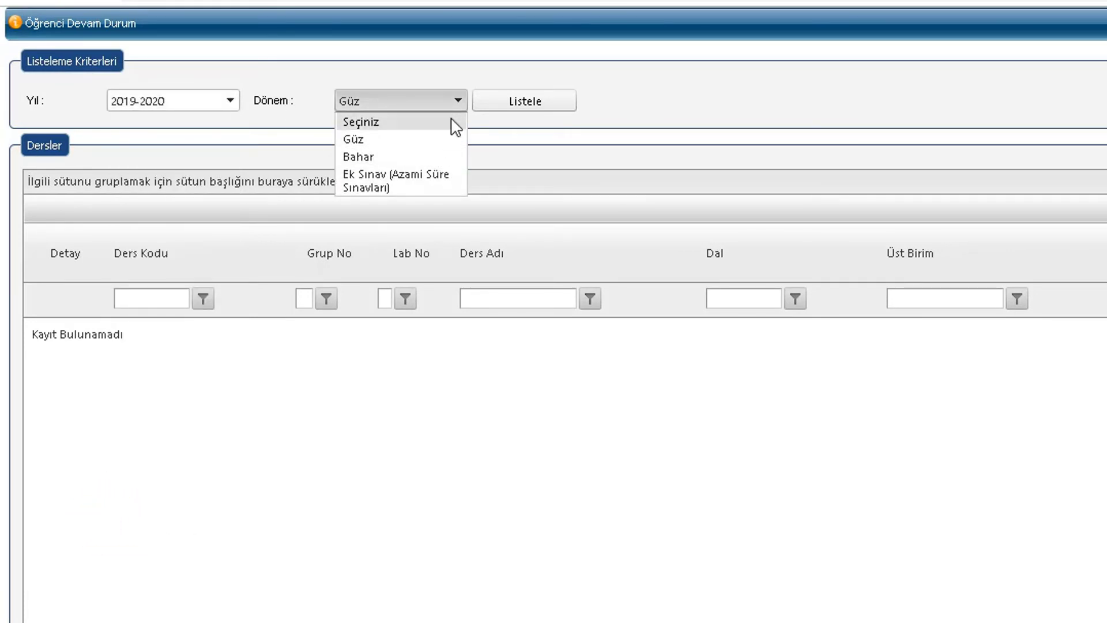
{"action": "left_click", "coordinate": [427, 140]}
{"action": "left_click", "coordinate": [522, 110]}
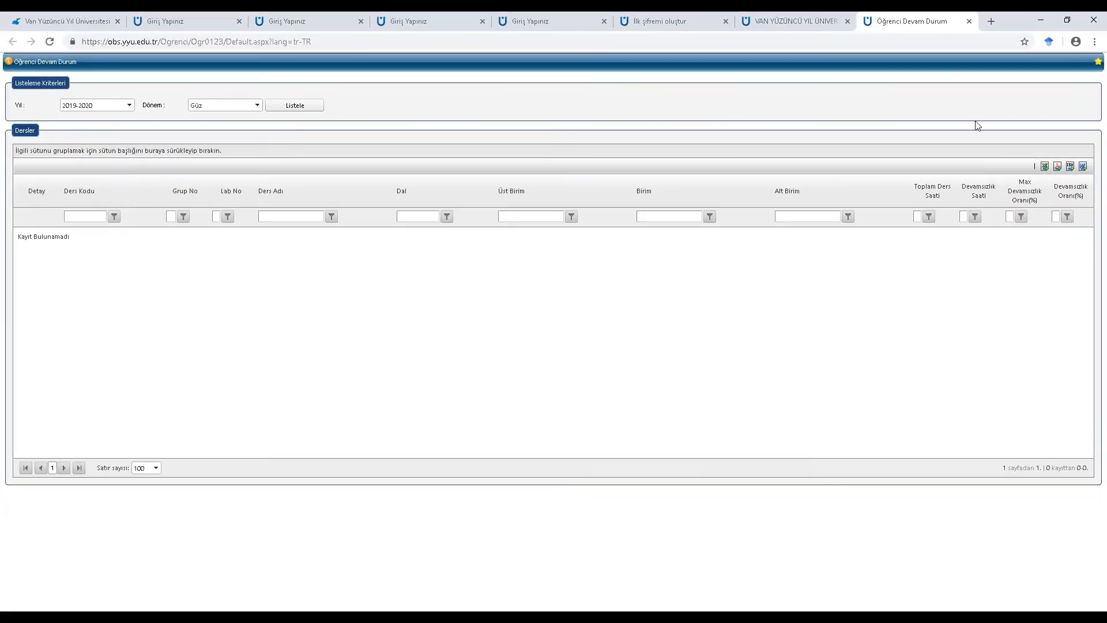
{"action": "left_click", "coordinate": [969, 21]}
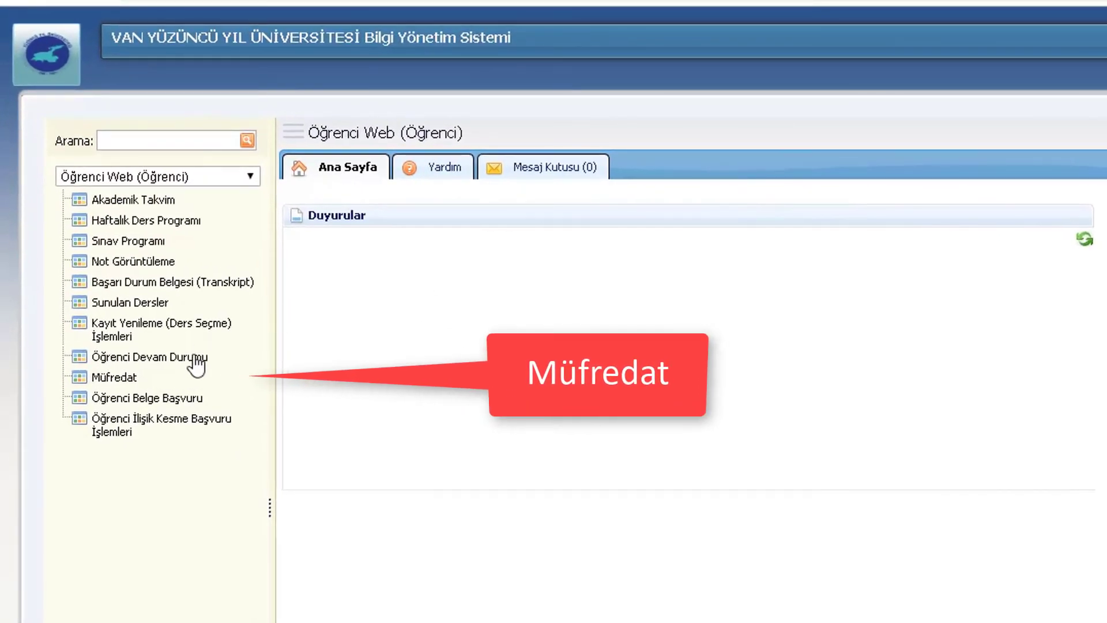
Download the Müfredat PDF, scroll through its 9 pages, then close it
{"action": "left_click", "coordinate": [134, 382]}
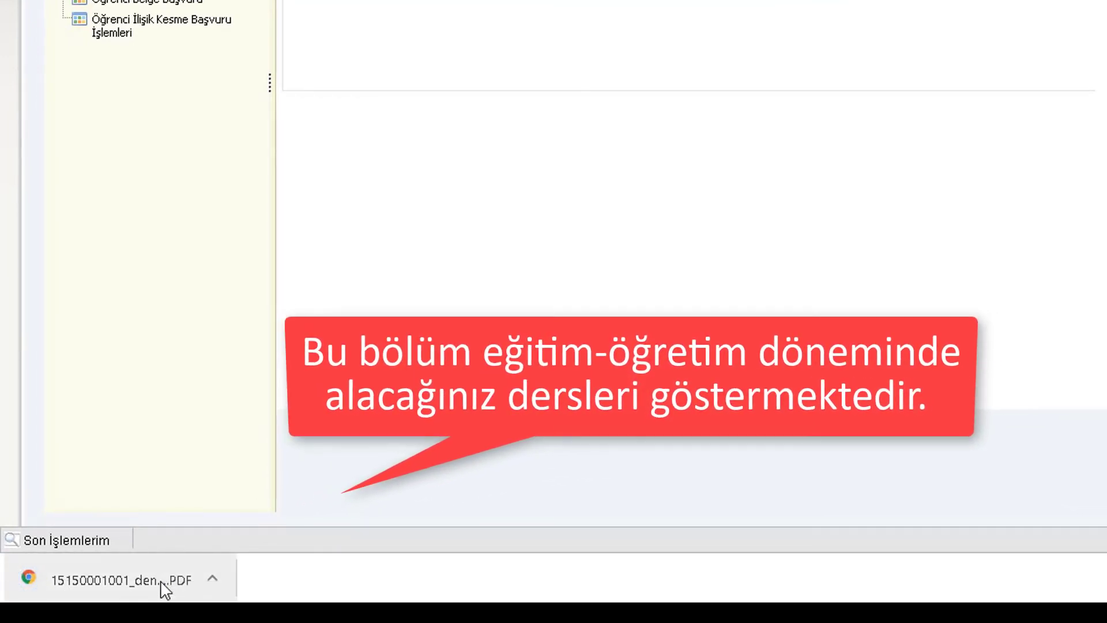
{"action": "left_click", "coordinate": [165, 588]}
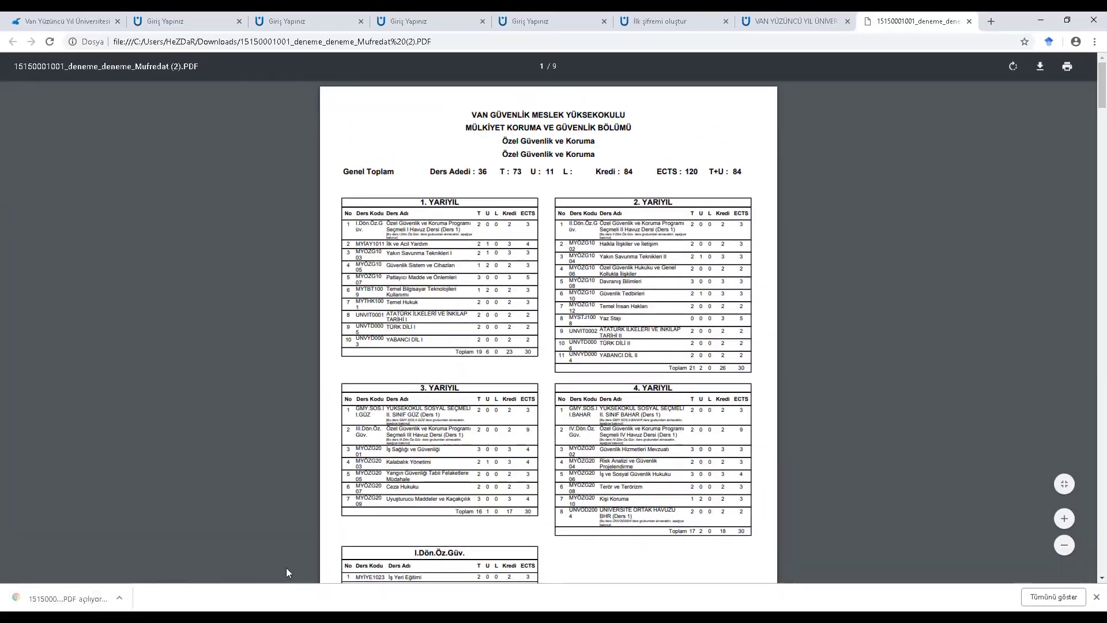
{"action": "scroll", "coordinate": [704, 425], "scroll_direction": "down", "scroll_amount": 12}
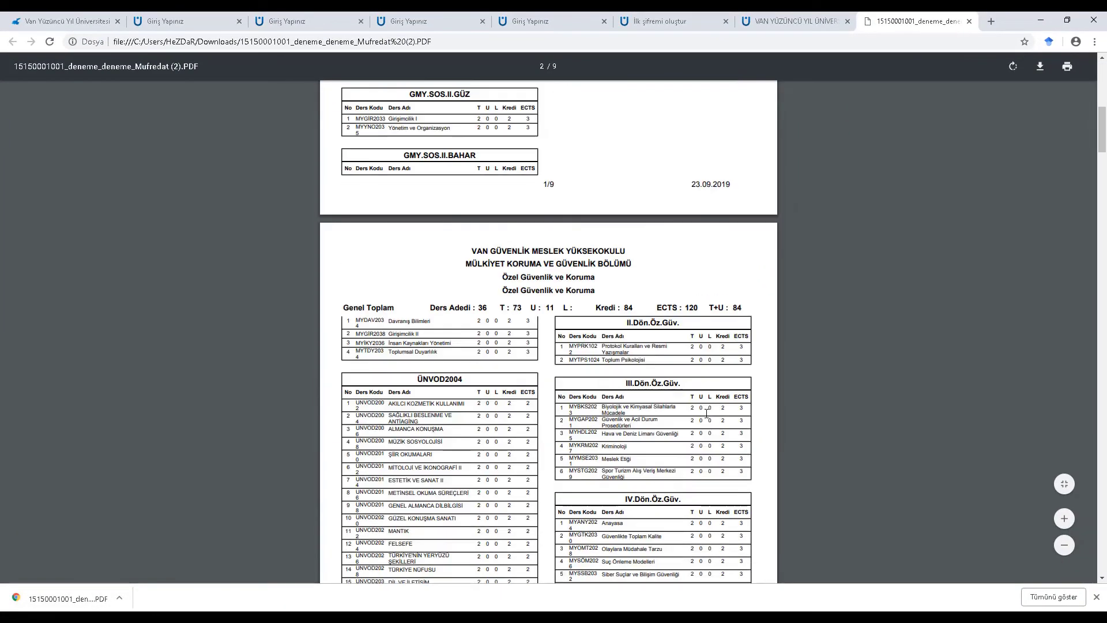
{"action": "scroll", "coordinate": [706, 415], "scroll_direction": "down", "scroll_amount": 19}
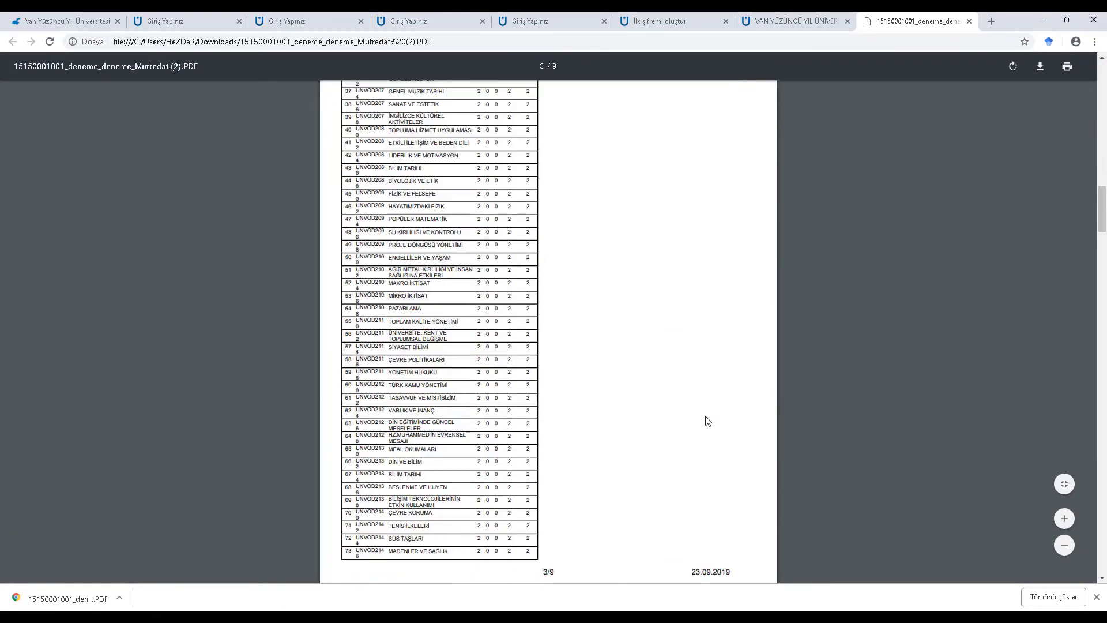
{"action": "scroll", "coordinate": [707, 422], "scroll_direction": "down", "scroll_amount": 20}
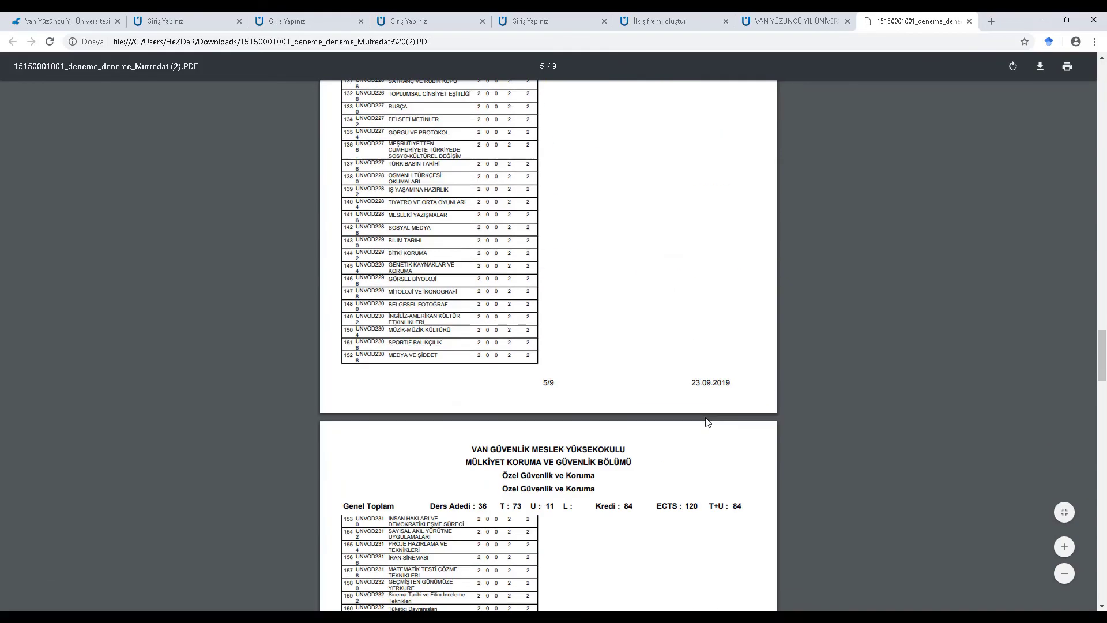
{"action": "scroll", "coordinate": [708, 423], "scroll_direction": "down", "scroll_amount": 20}
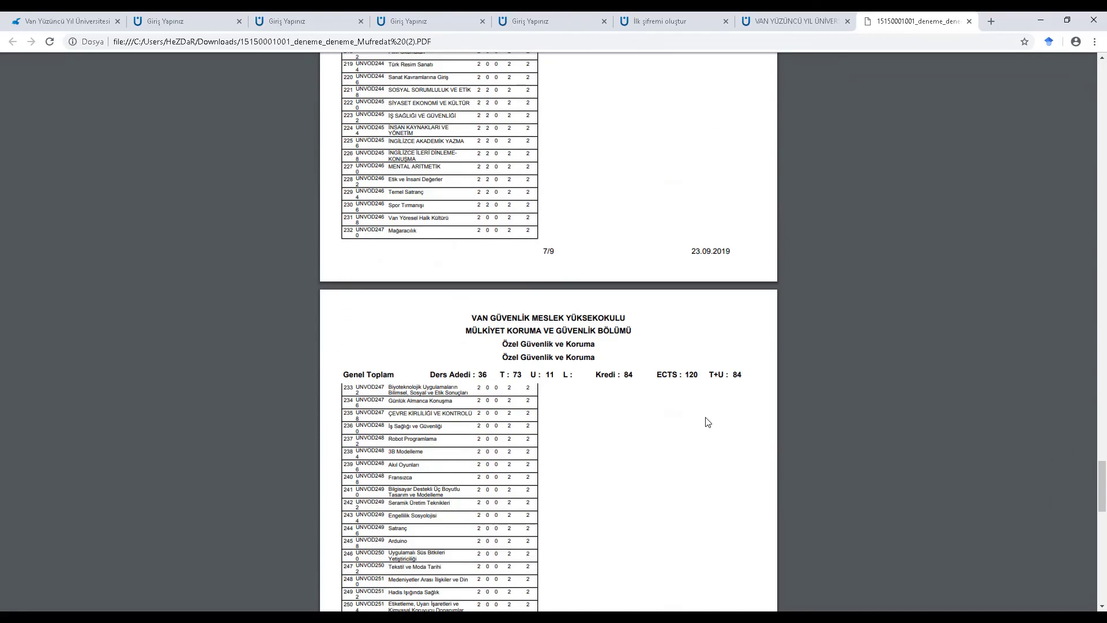
{"action": "scroll", "coordinate": [708, 423], "scroll_direction": "down", "scroll_amount": 12}
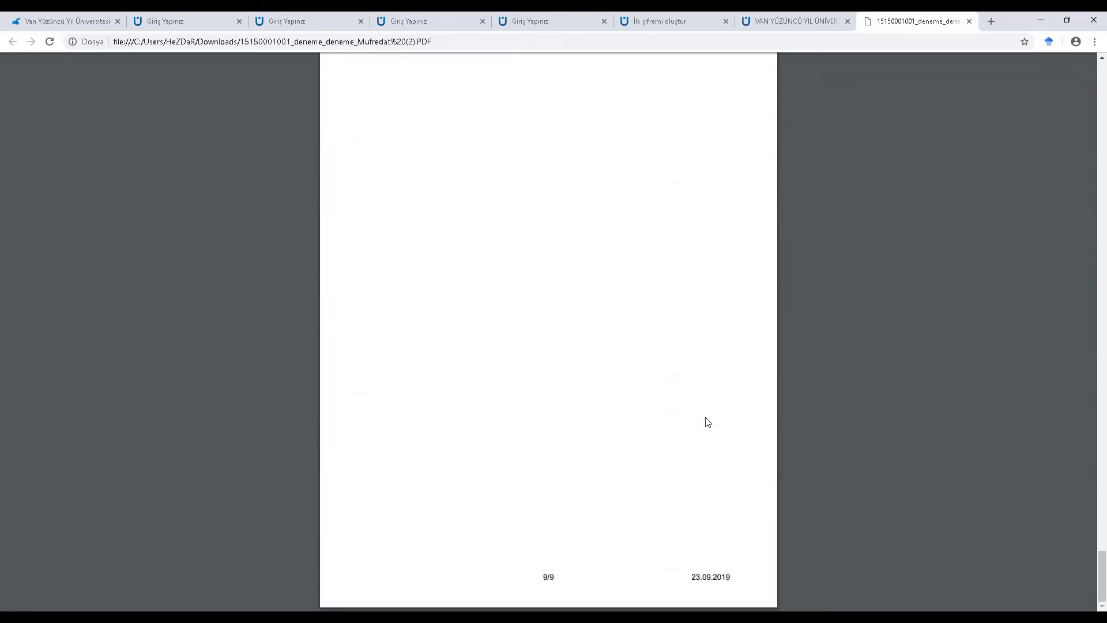
{"action": "scroll", "coordinate": [708, 422], "scroll_direction": "up", "scroll_amount": 4}
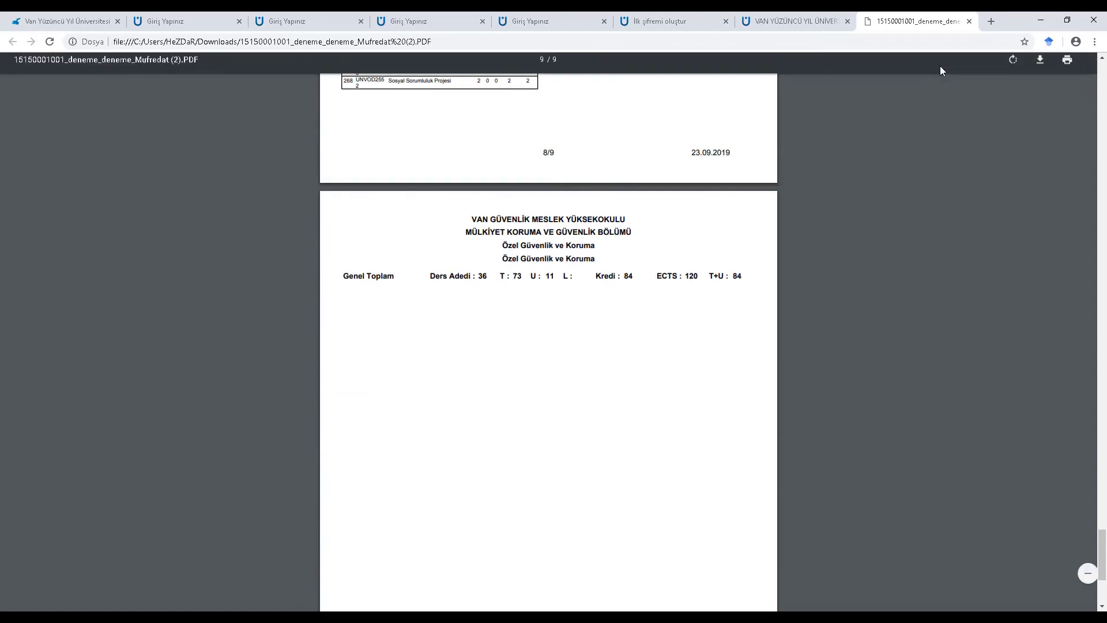
{"action": "left_click", "coordinate": [968, 22]}
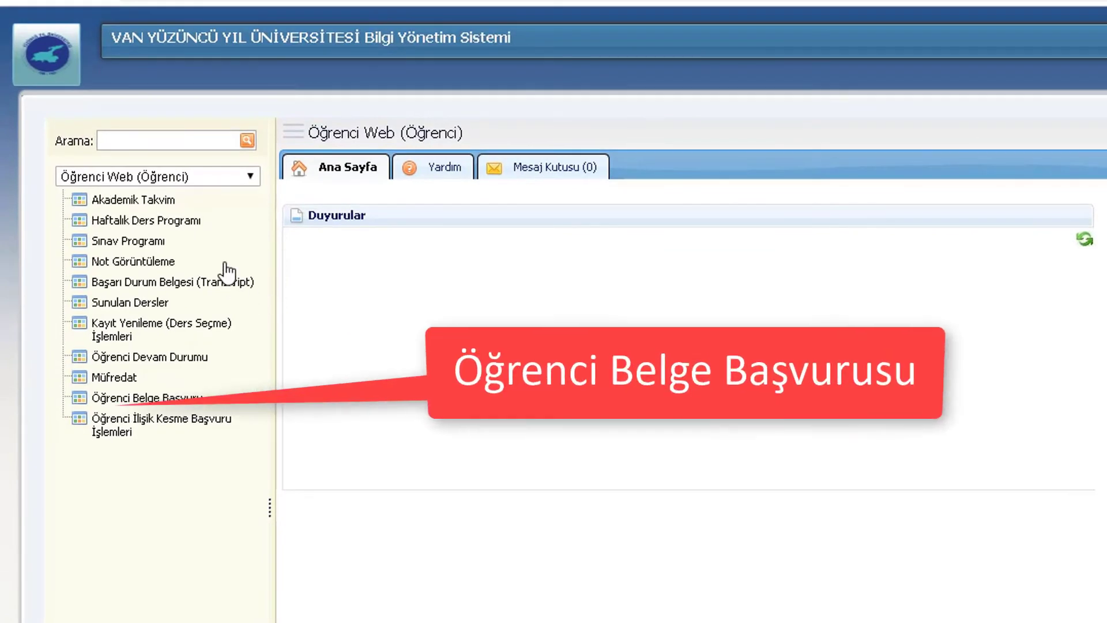
Request one wet-signed (Islak İmzalı) Öğrenci Belgesi with reason 'Yurt' and confirm it
{"action": "left_click", "coordinate": [148, 399]}
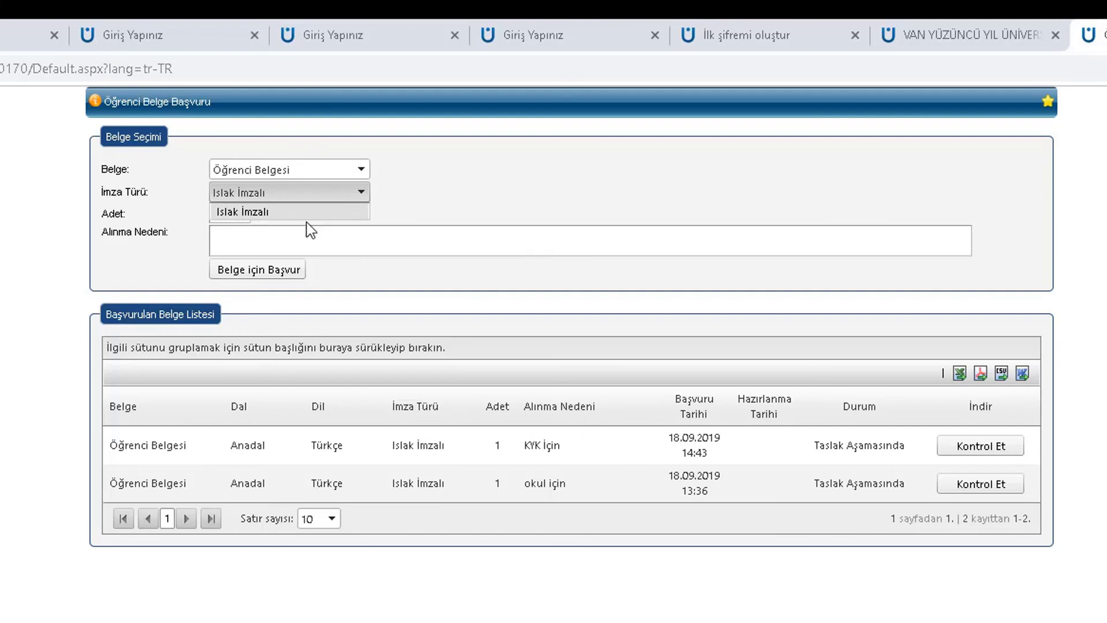
{"action": "left_click", "coordinate": [357, 190]}
{"action": "left_click", "coordinate": [239, 209]}
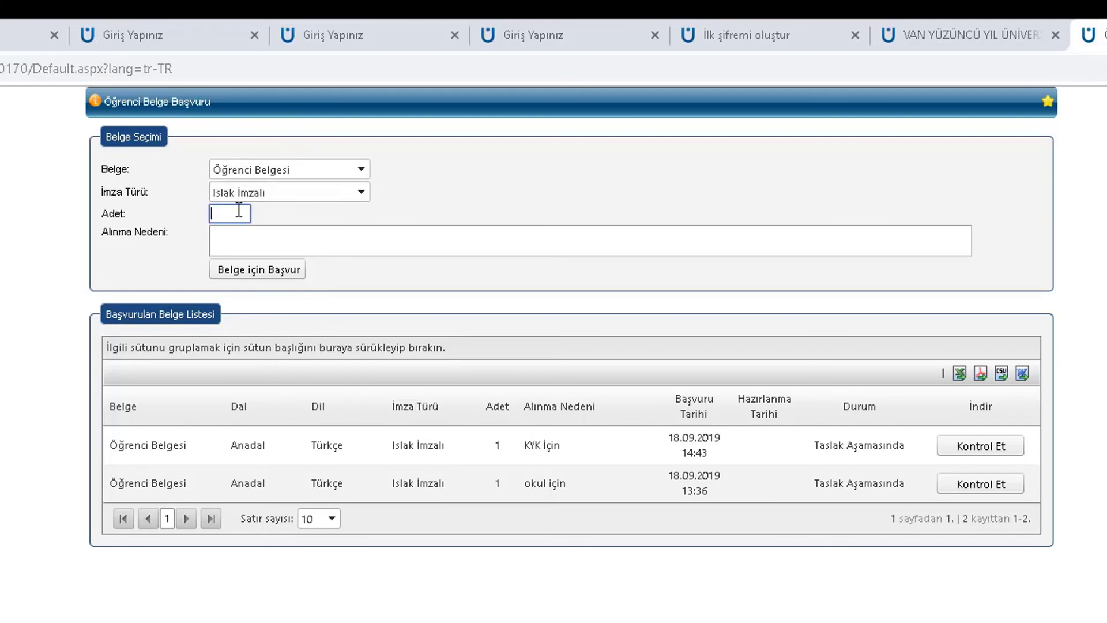
{"action": "left_click", "coordinate": [257, 238]}
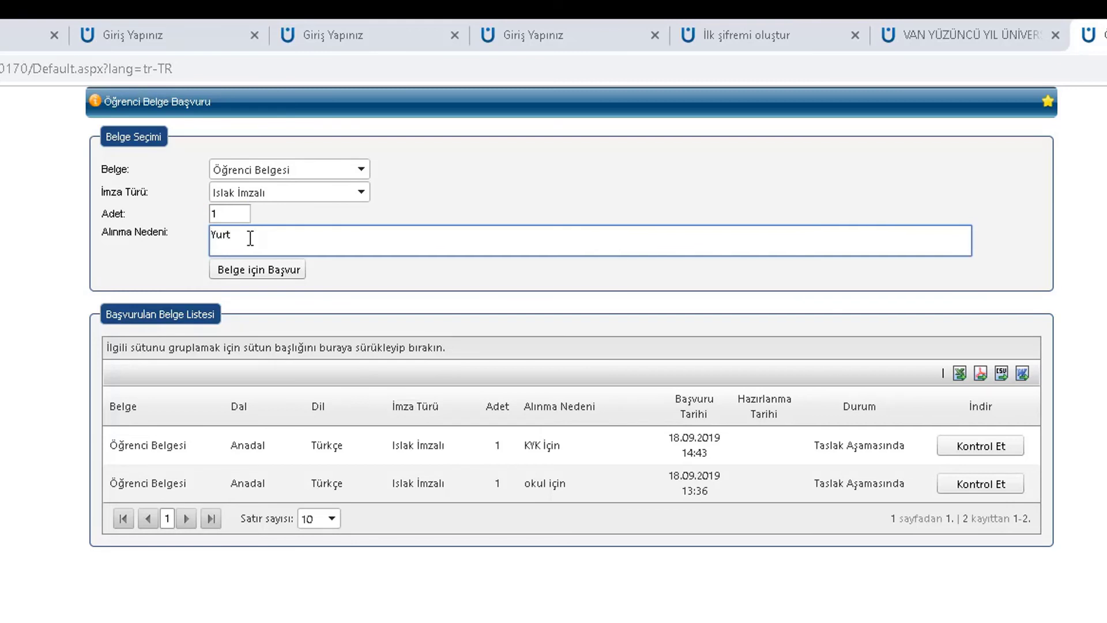
{"action": "left_click", "coordinate": [250, 275]}
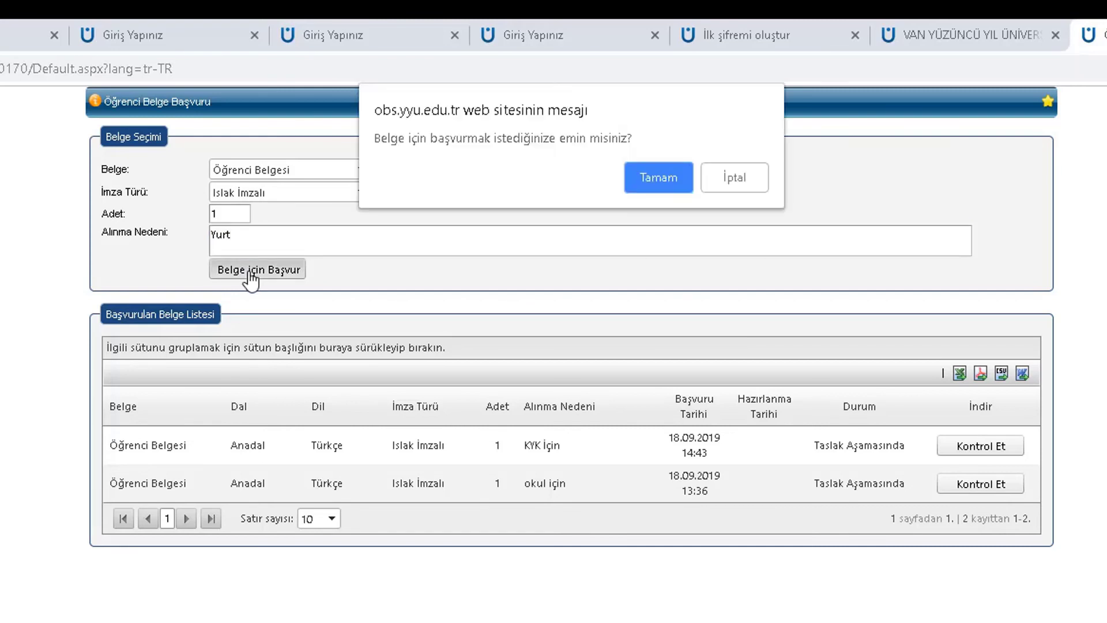
{"action": "left_click", "coordinate": [644, 183]}
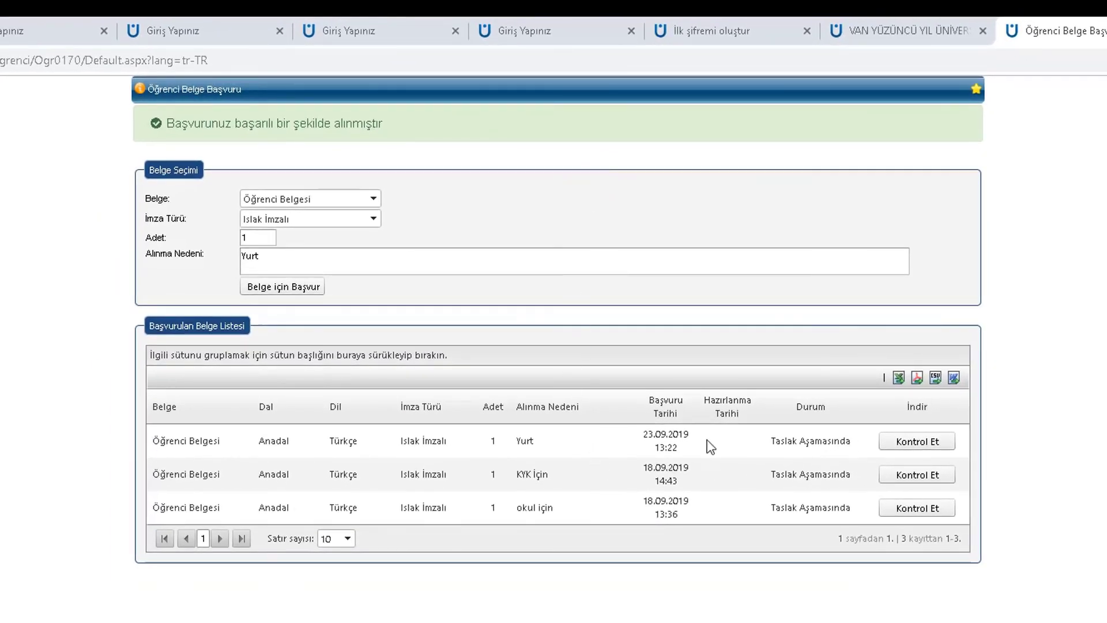
Check the status of the new Yurt request, then close the request page
{"action": "left_click_drag", "start_coordinate": [154, 441], "coordinate": [845, 446]}
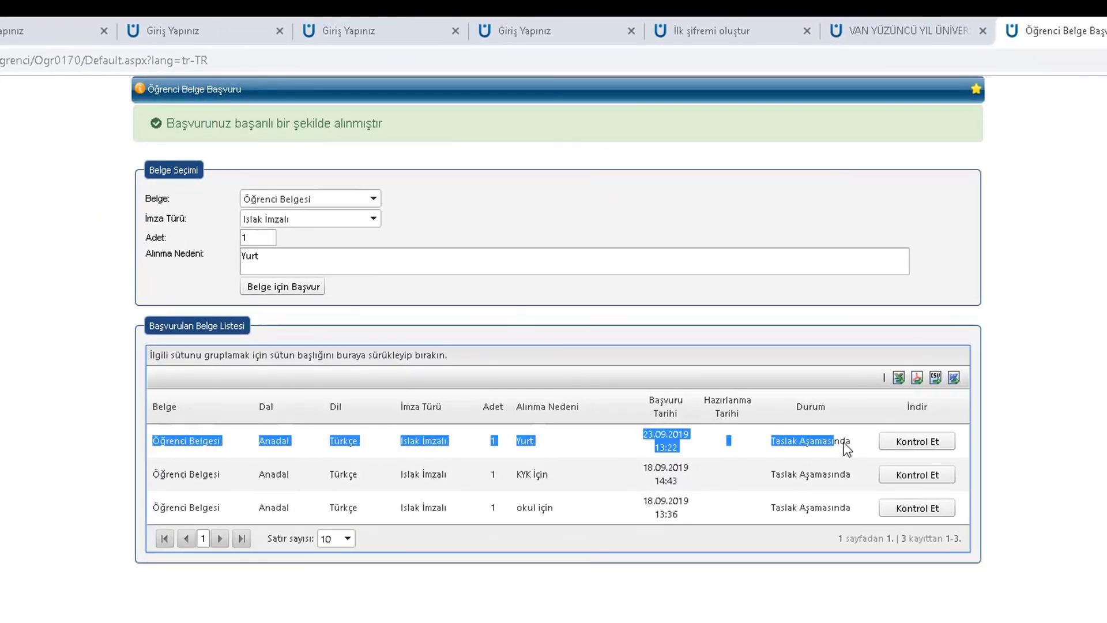
{"action": "left_click", "coordinate": [909, 449]}
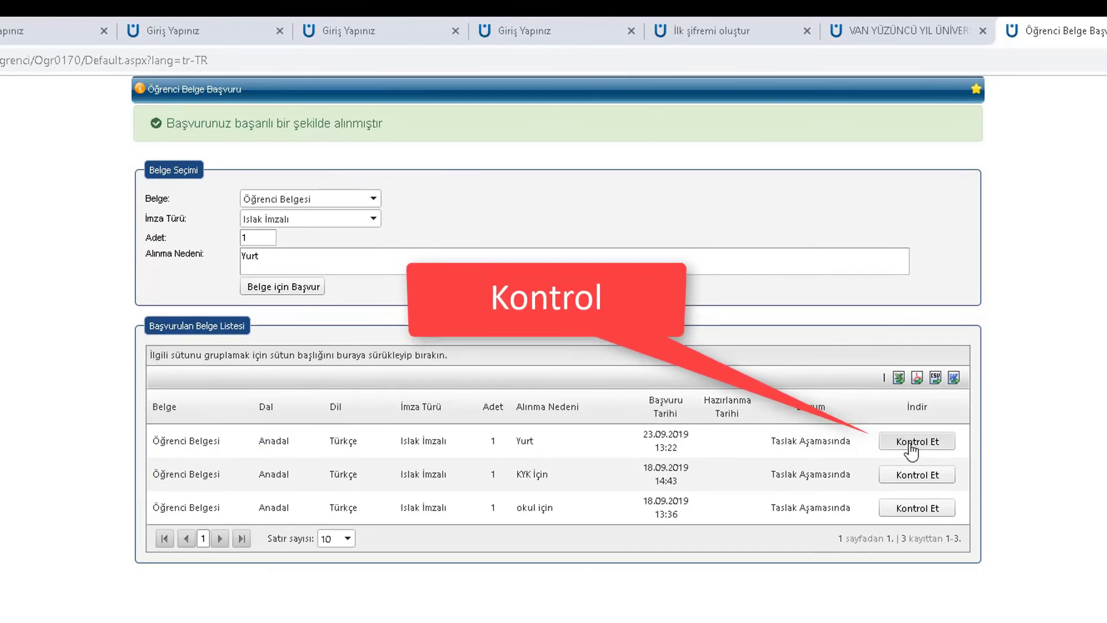
{"action": "left_click_drag", "start_coordinate": [383, 124], "coordinate": [181, 123]}
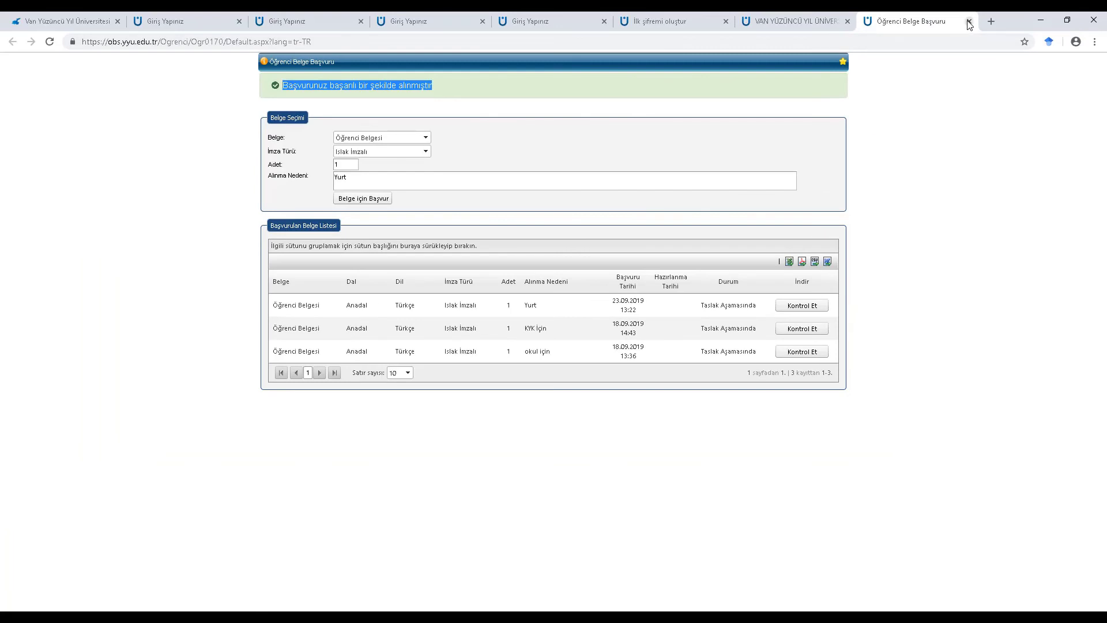
{"action": "left_click", "coordinate": [970, 23]}
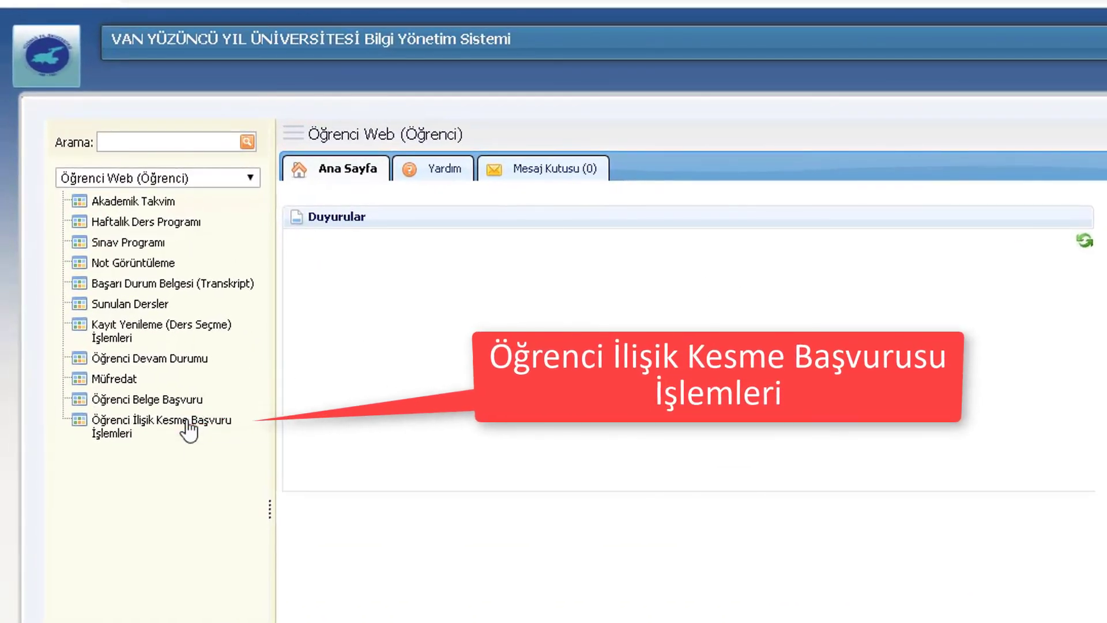
Tick the İlişik Kesme declaration and save; it is refused because an application already exists
{"action": "left_click", "coordinate": [187, 423]}
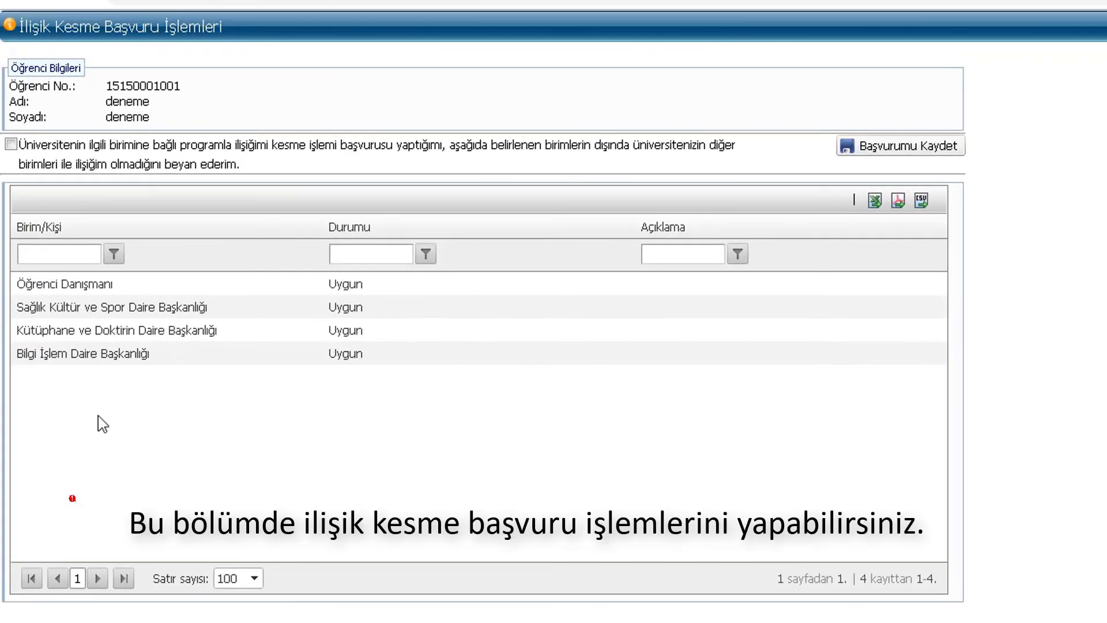
{"action": "left_click", "coordinate": [11, 144]}
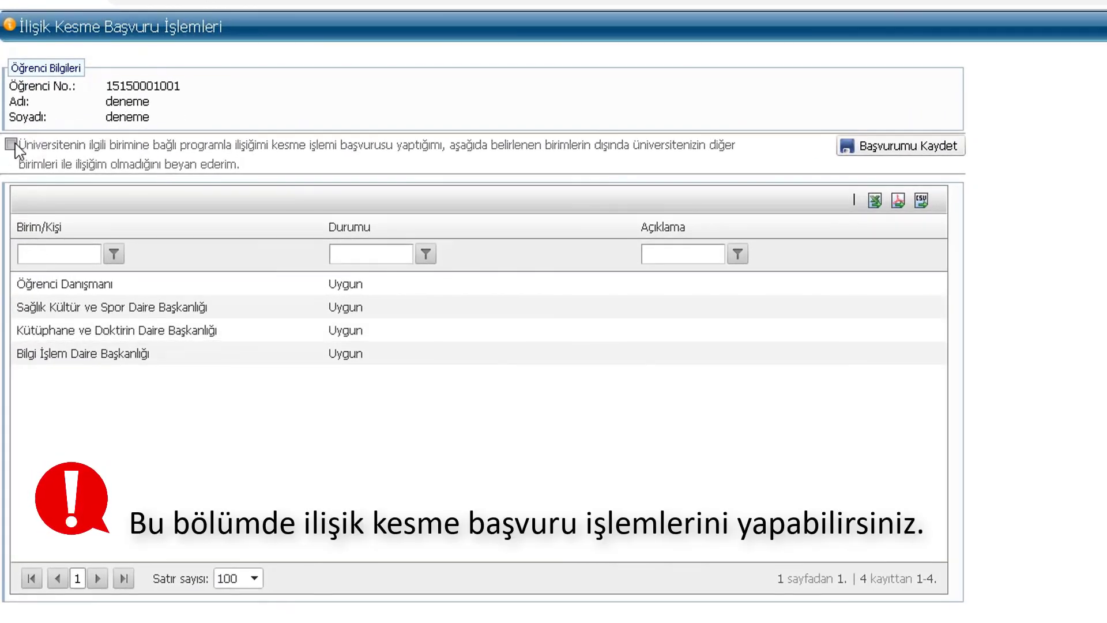
{"action": "left_click", "coordinate": [889, 148]}
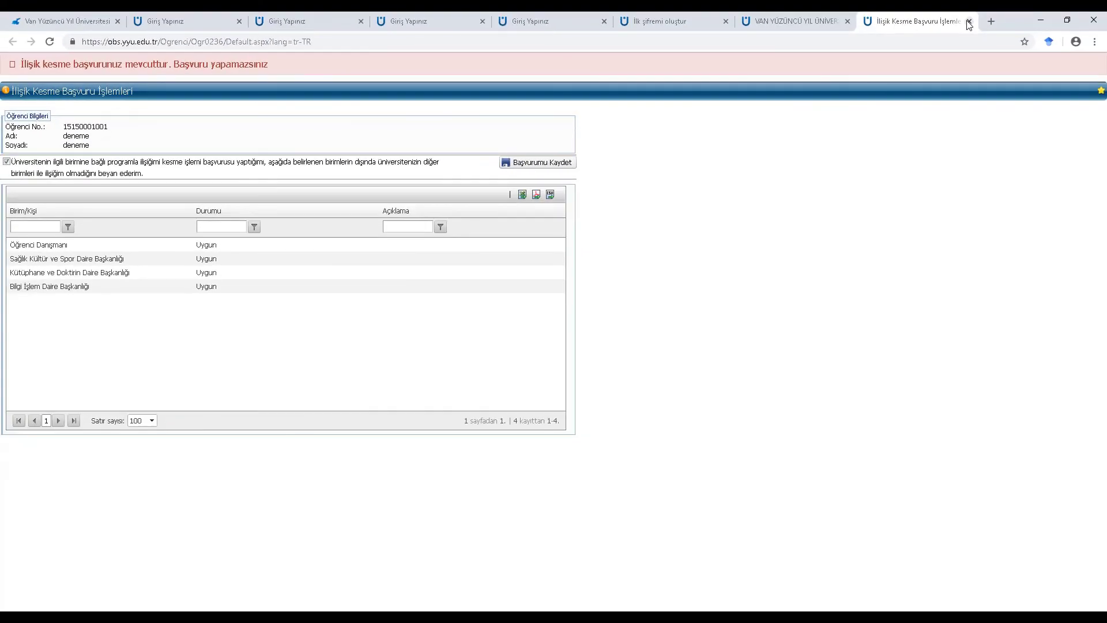
{"action": "left_click", "coordinate": [968, 21]}
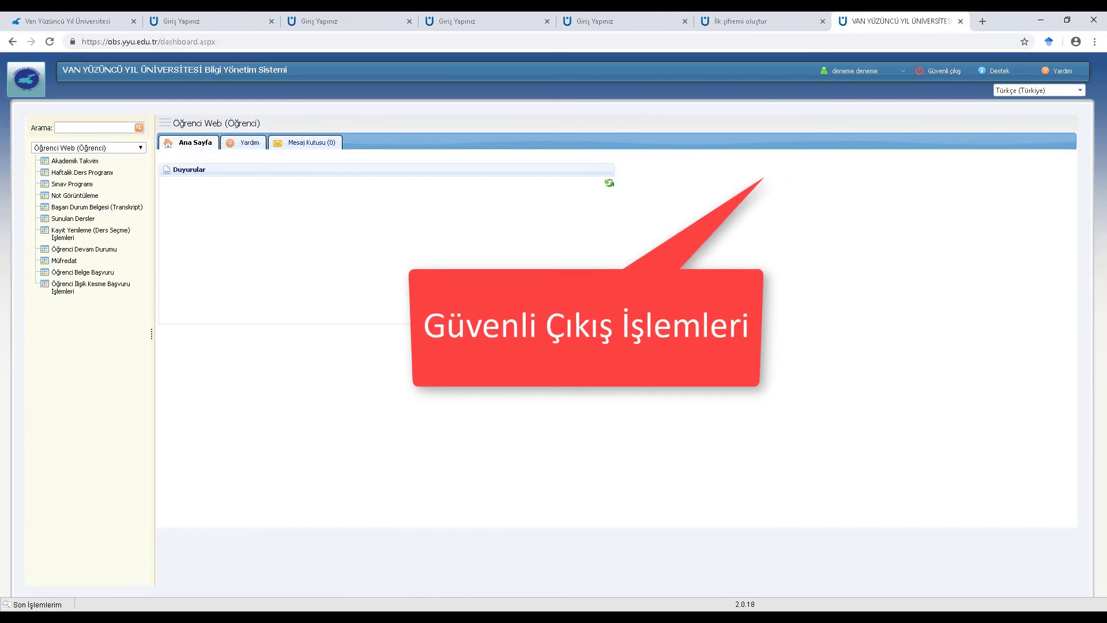